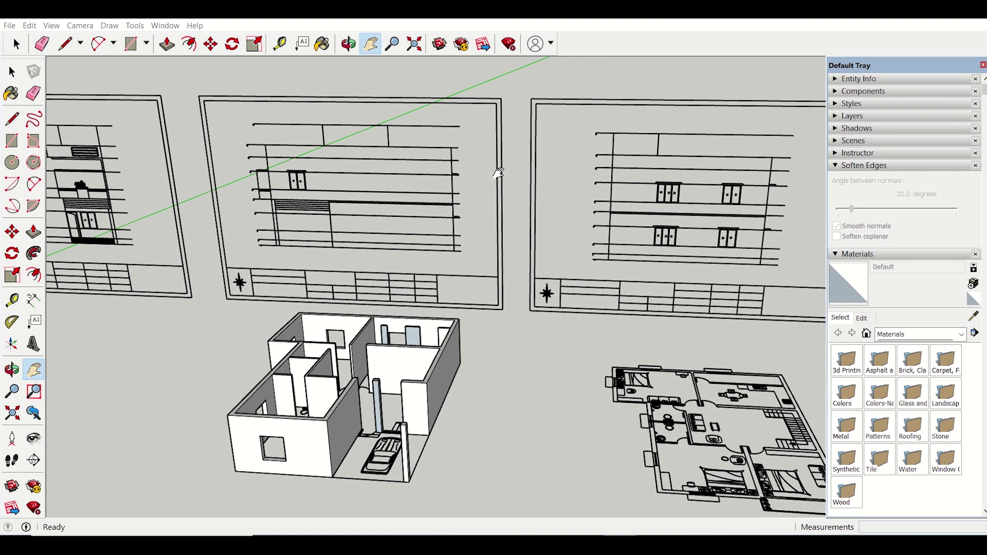
Step: Zoom in on the elevation sheets and back out, orbiting around the wall model
{"action": "scroll", "coordinate": [498, 173], "scroll_direction": "down", "scroll_amount": 5}
{"action": "scroll", "coordinate": [498, 173], "scroll_direction": "up", "scroll_amount": 5}
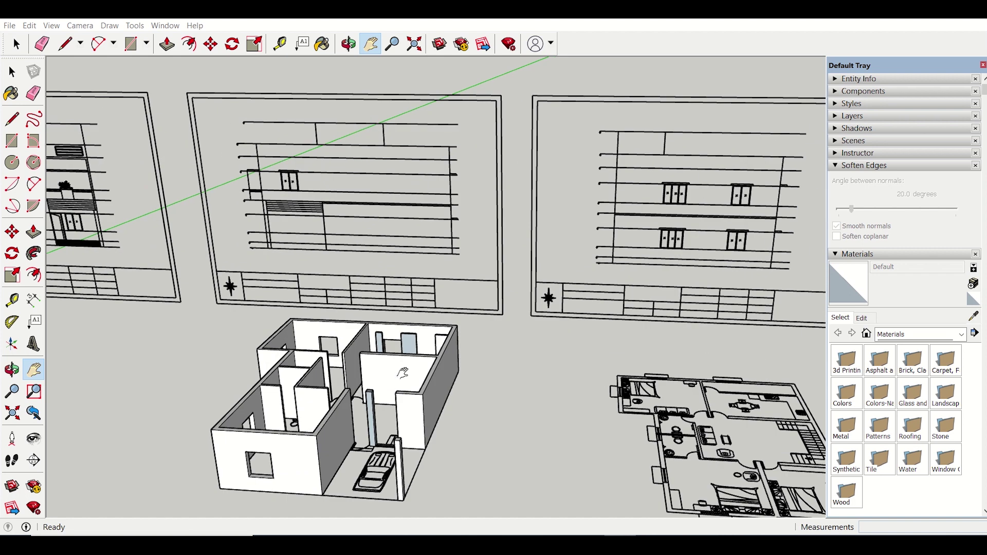
{"action": "mouse_move", "coordinate": [402, 374]}
{"action": "middle_mouse_down"}
{"action": "mouse_move", "coordinate": [544, 335]}
{"action": "mouse_move", "coordinate": [565, 316]}
{"action": "mouse_move", "coordinate": [461, 365]}
{"action": "mouse_move", "coordinate": [461, 439]}
{"action": "mouse_move", "coordinate": [489, 439]}
{"action": "mouse_move", "coordinate": [483, 446]}
{"action": "middle_mouse_up"}
{"action": "key", "text": "h"}
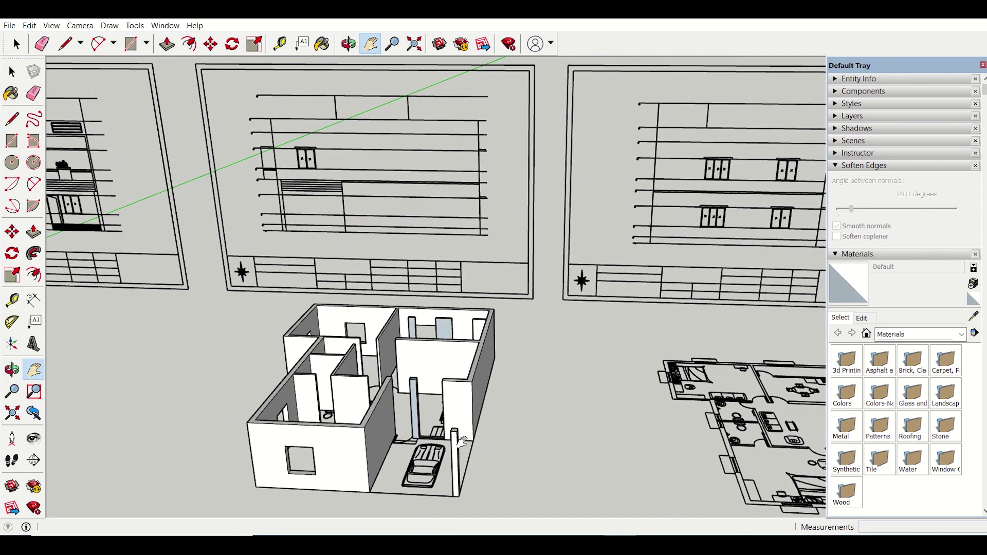
{"action": "scroll", "coordinate": [472, 401], "scroll_direction": "down", "scroll_amount": 5}
{"action": "scroll", "coordinate": [469, 404], "scroll_direction": "up", "scroll_amount": 4}
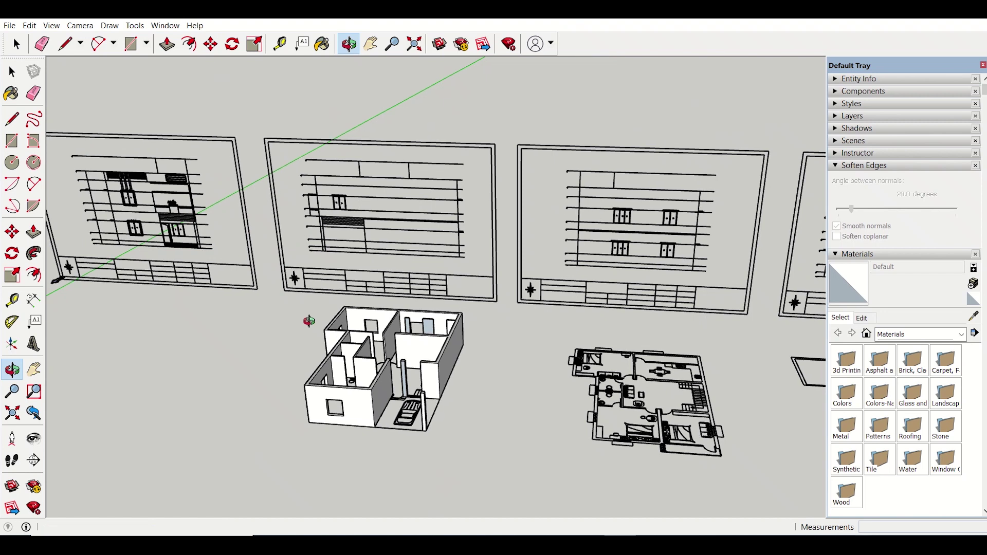
{"action": "scroll", "coordinate": [71, 158], "scroll_direction": "up", "scroll_amount": 8}
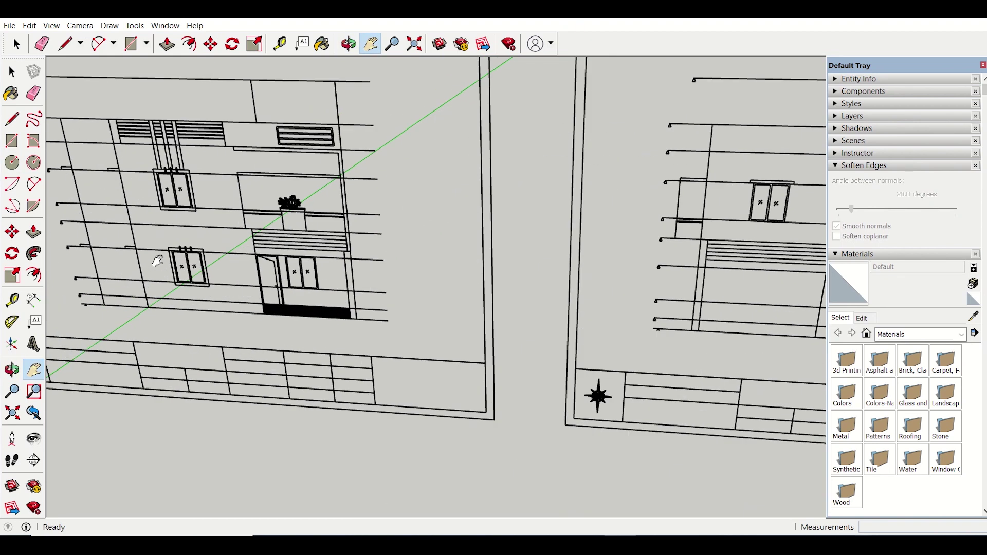
{"action": "scroll", "coordinate": [172, 251], "scroll_direction": "up", "scroll_amount": 2}
{"action": "scroll", "coordinate": [282, 234], "scroll_direction": "up", "scroll_amount": 1}
{"action": "scroll", "coordinate": [283, 233], "scroll_direction": "down", "scroll_amount": 1}
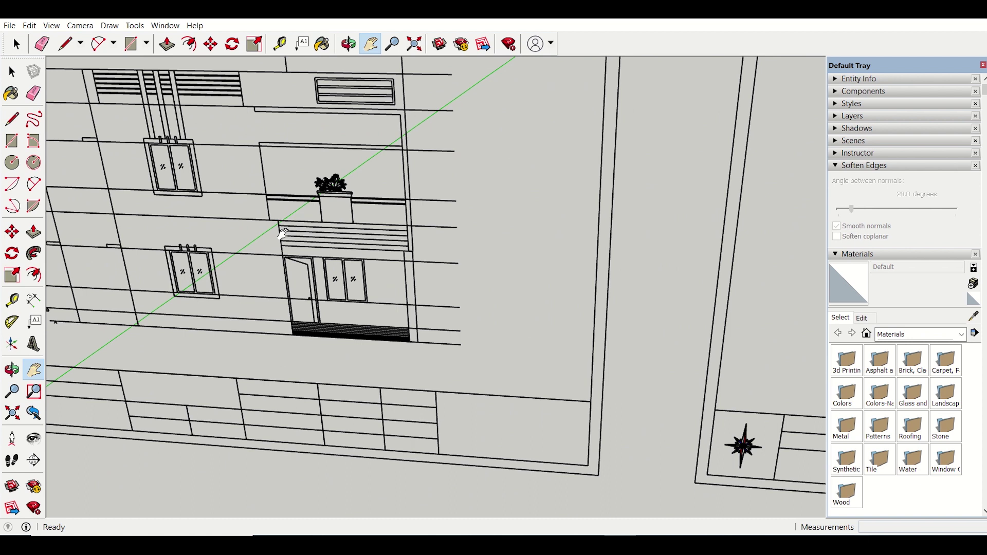
{"action": "scroll", "coordinate": [283, 234], "scroll_direction": "down", "scroll_amount": 1}
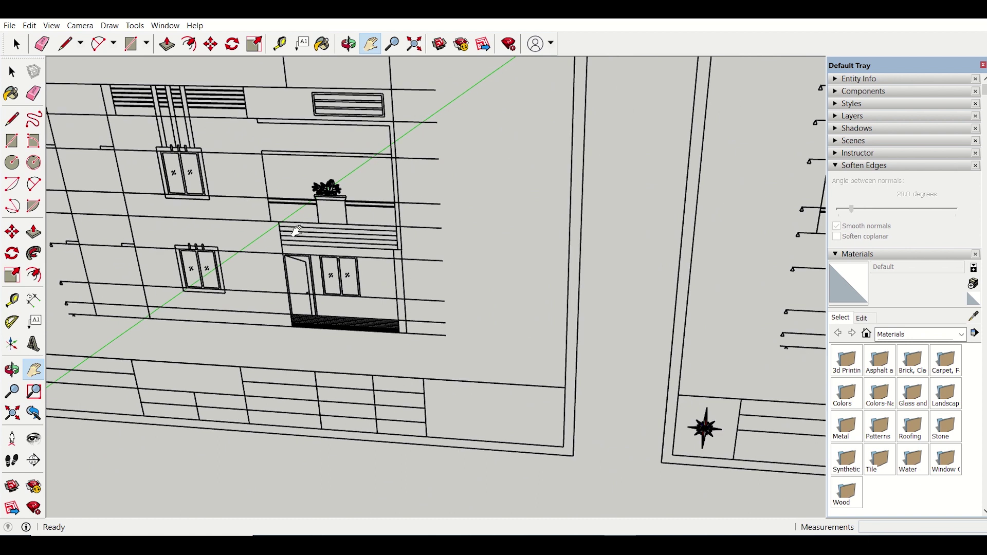
{"action": "scroll", "coordinate": [297, 230], "scroll_direction": "down", "scroll_amount": 6}
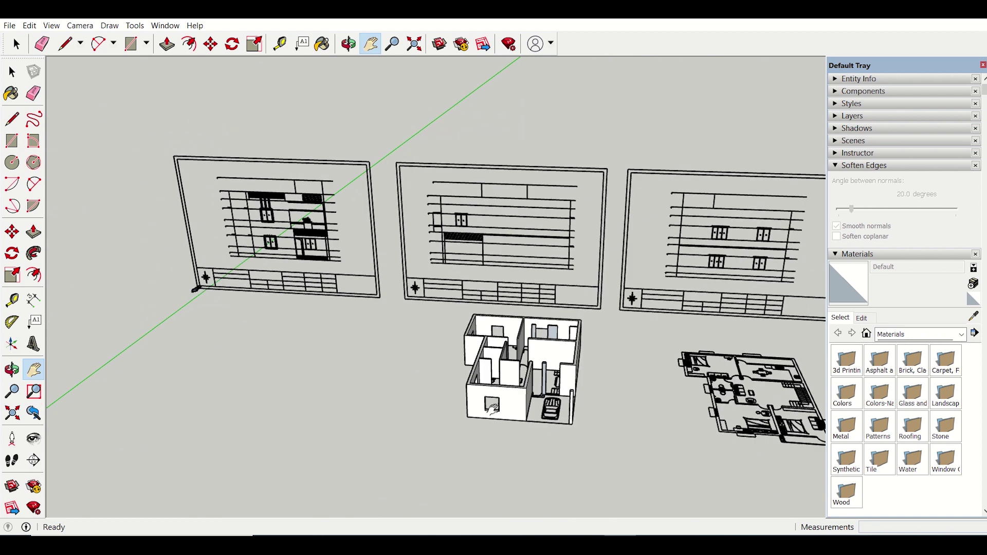
Step: Orbit and pan down onto the floor outline beside the detailed floor plan
{"action": "middle_click_drag", "start_coordinate": [541, 379], "coordinate": [393, 364]}
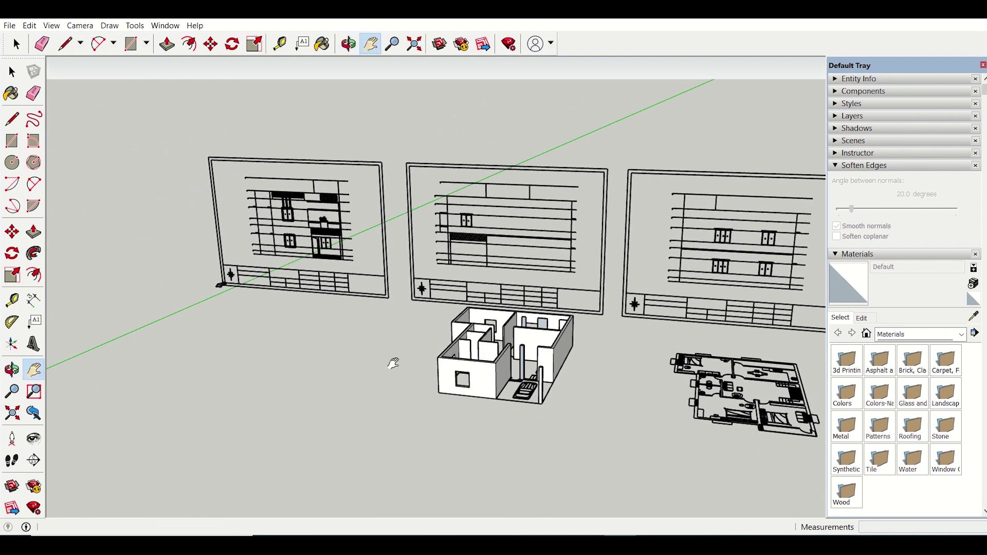
{"action": "left_click_drag", "start_coordinate": [337, 459], "coordinate": [176, 370]}
{"action": "left_click_drag", "start_coordinate": [668, 390], "coordinate": [521, 344]}
{"action": "mouse_move", "coordinate": [572, 352]}
{"action": "middle_mouse_down"}
{"action": "mouse_move", "coordinate": [540, 346]}
{"action": "mouse_move", "coordinate": [544, 410]}
{"action": "mouse_move", "coordinate": [552, 397]}
{"action": "middle_mouse_up"}
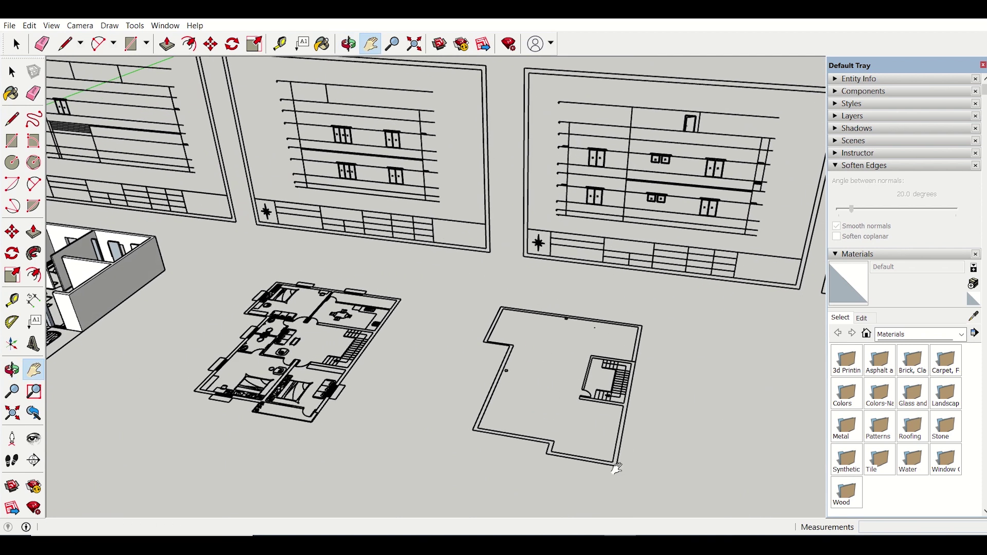
{"action": "scroll", "coordinate": [624, 450], "scroll_direction": "up", "scroll_amount": 1}
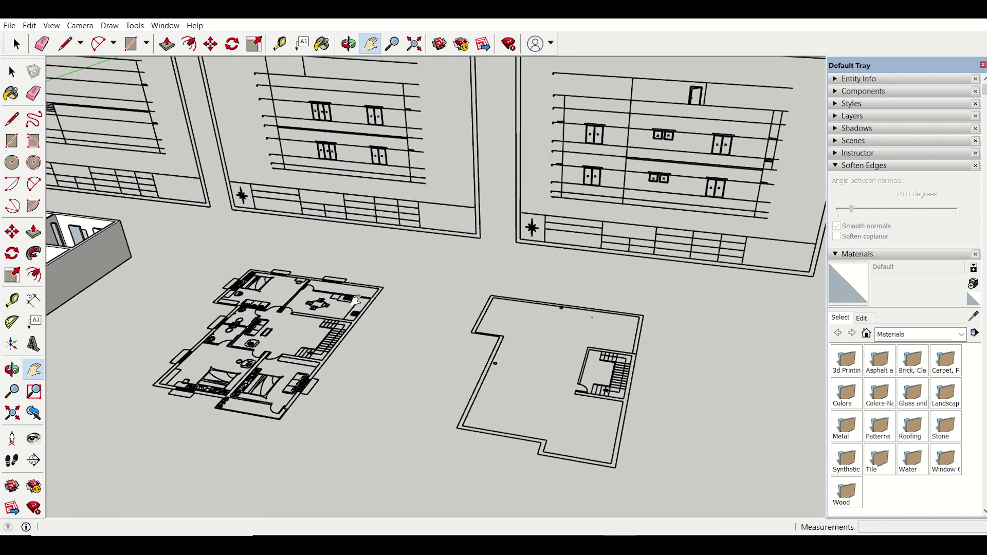
Step: Select the outline's left diagonal, bottom and right edges, then orbit until the outline sits upright
{"action": "left_click", "coordinate": [12, 71]}
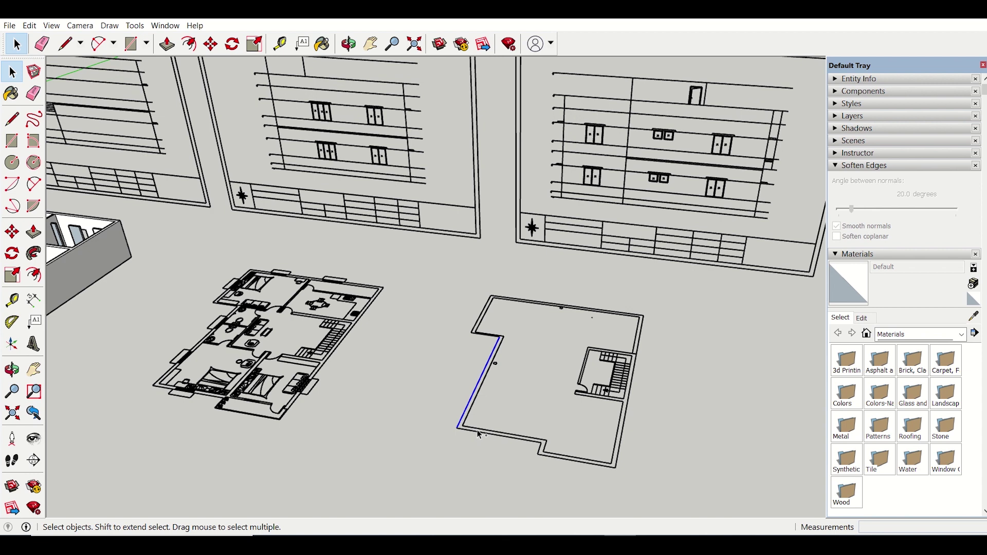
{"action": "scroll", "coordinate": [480, 434], "scroll_direction": "up", "scroll_amount": 3}
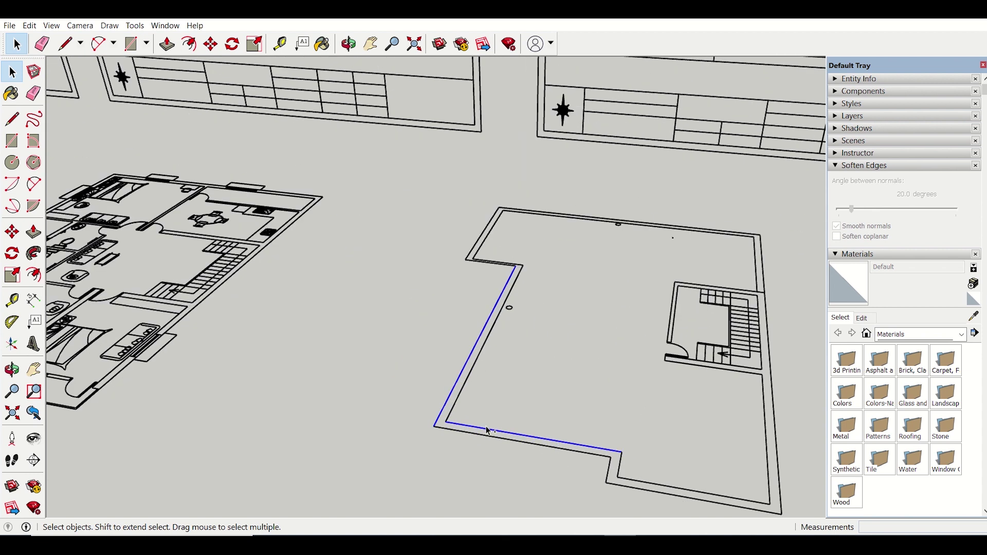
{"action": "scroll", "coordinate": [445, 364], "scroll_direction": "down", "scroll_amount": 2}
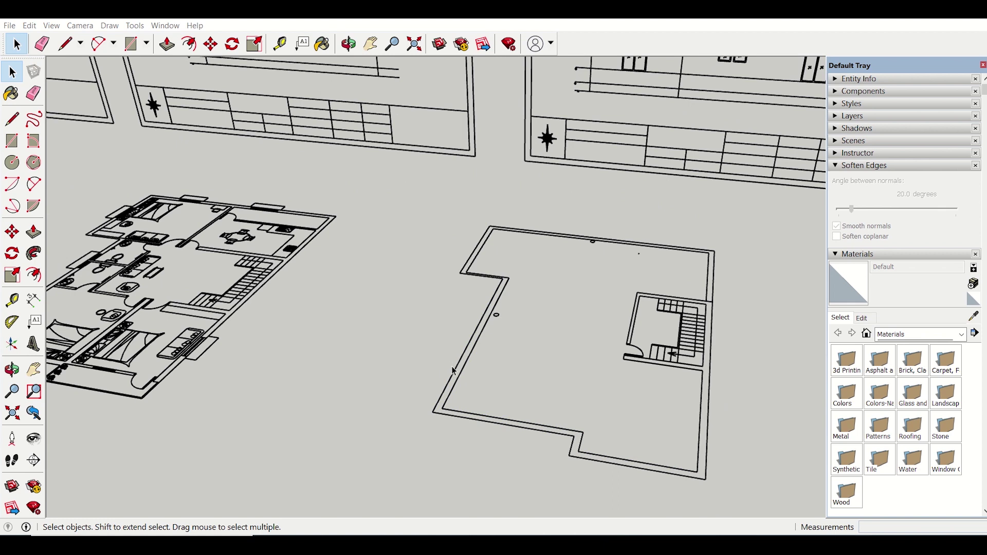
{"action": "left_click", "coordinate": [452, 382]}
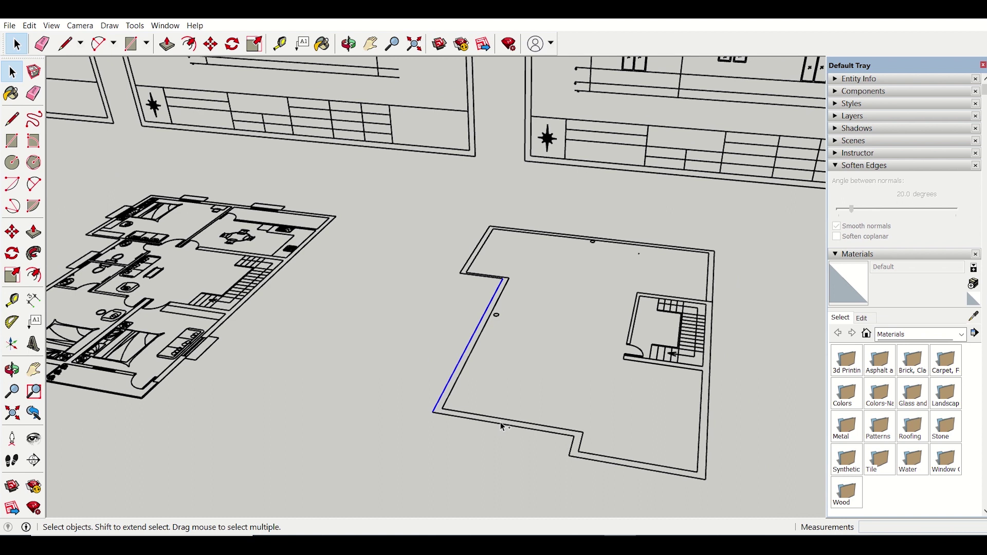
{"action": "left_click", "coordinate": [576, 460], "text": "shift"}
{"action": "left_click", "coordinate": [707, 465], "text": "shift"}
{"action": "middle_click_drag", "start_coordinate": [727, 257], "coordinate": [699, 280]}
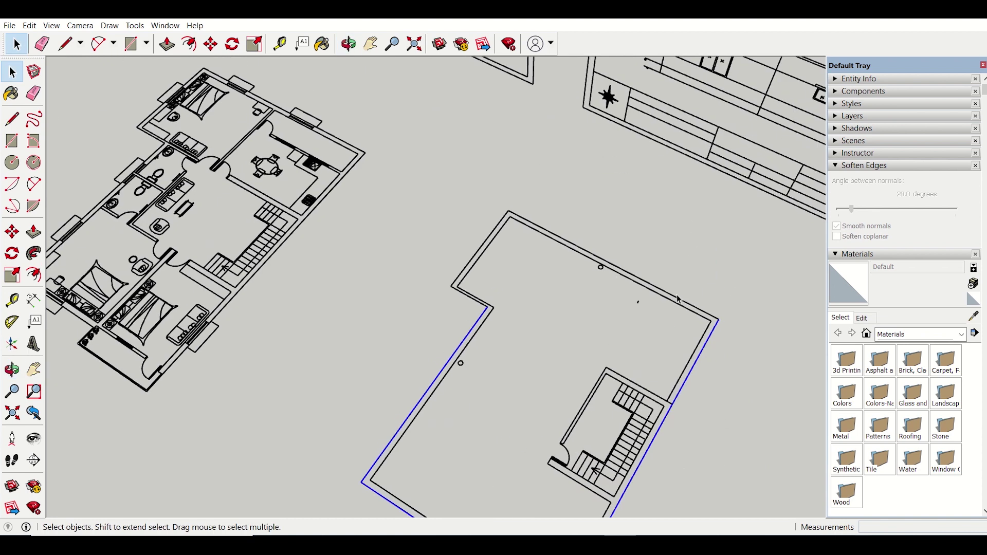
{"action": "scroll", "coordinate": [677, 301], "scroll_direction": "up", "scroll_amount": 5}
{"action": "scroll", "coordinate": [247, 305], "scroll_direction": "down", "scroll_amount": 5}
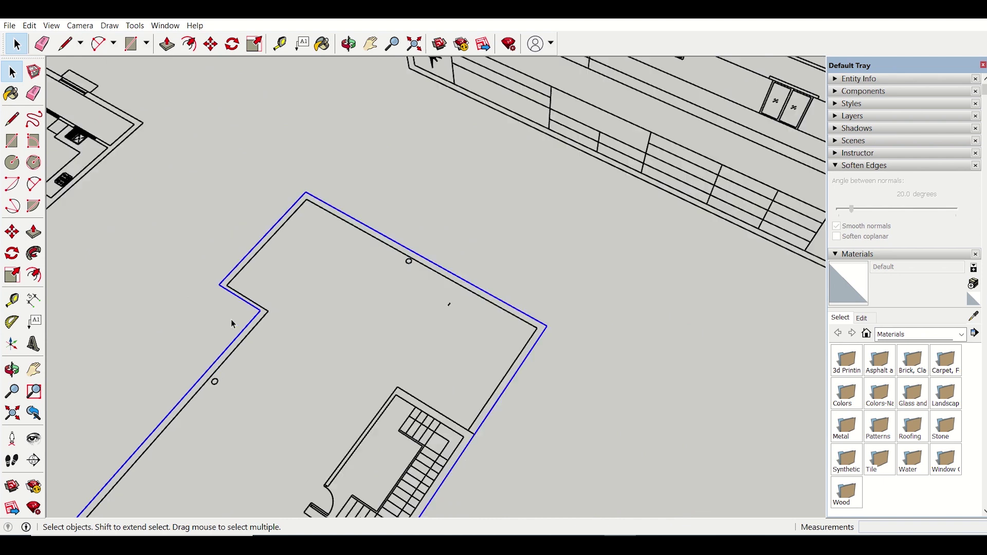
{"action": "mouse_move", "coordinate": [232, 320]}
{"action": "middle_mouse_down"}
{"action": "mouse_move", "coordinate": [380, 347]}
{"action": "mouse_move", "coordinate": [370, 335]}
{"action": "mouse_move", "coordinate": [341, 368]}
{"action": "mouse_move", "coordinate": [321, 361]}
{"action": "middle_mouse_up"}
{"action": "scroll", "coordinate": [310, 402], "scroll_direction": "up", "scroll_amount": 2}
{"action": "scroll", "coordinate": [311, 401], "scroll_direction": "down", "scroll_amount": 4}
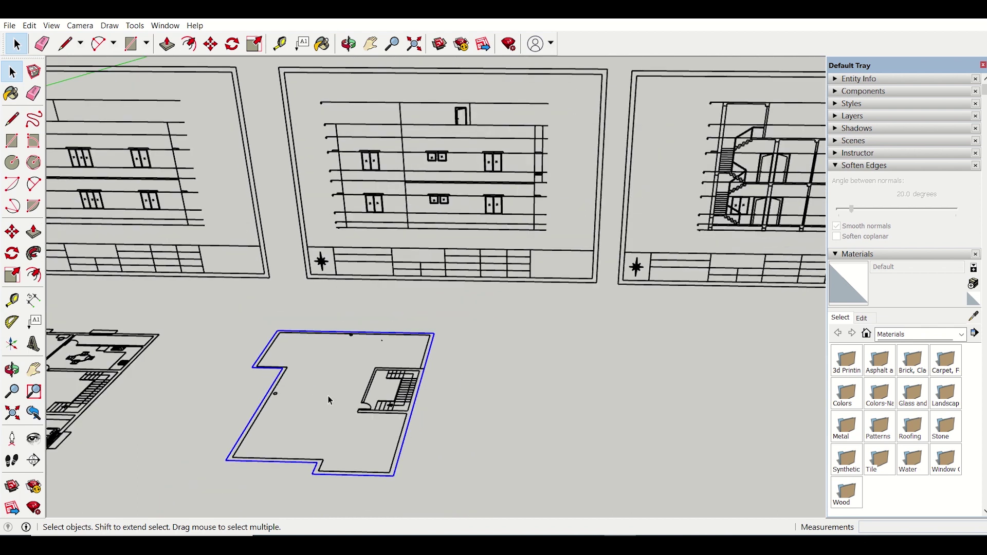
Step: Copy the outline boundary from its bottom corner to a spot right of the original
{"action": "left_click", "coordinate": [211, 43]}
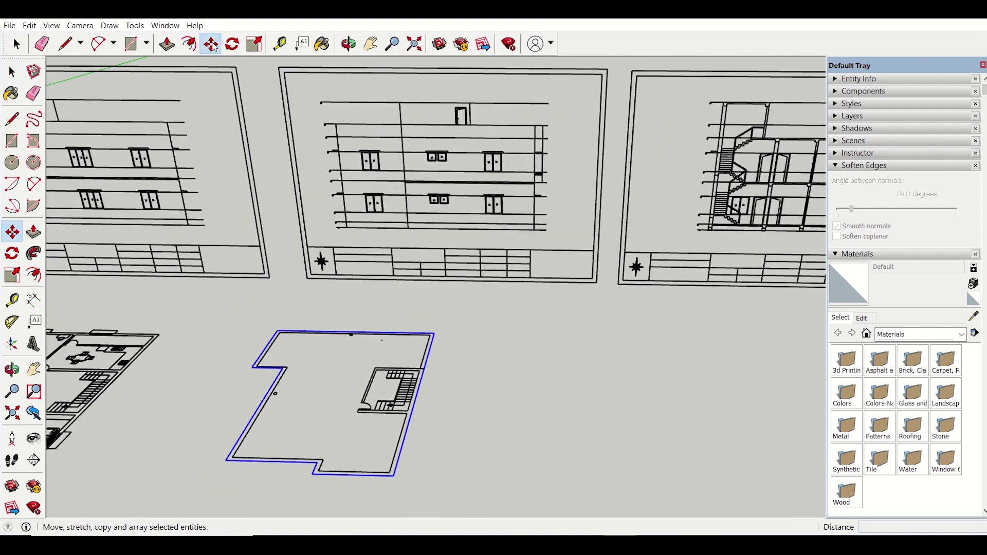
{"action": "left_click", "coordinate": [394, 475]}
{"action": "key", "text": "ctrl"}
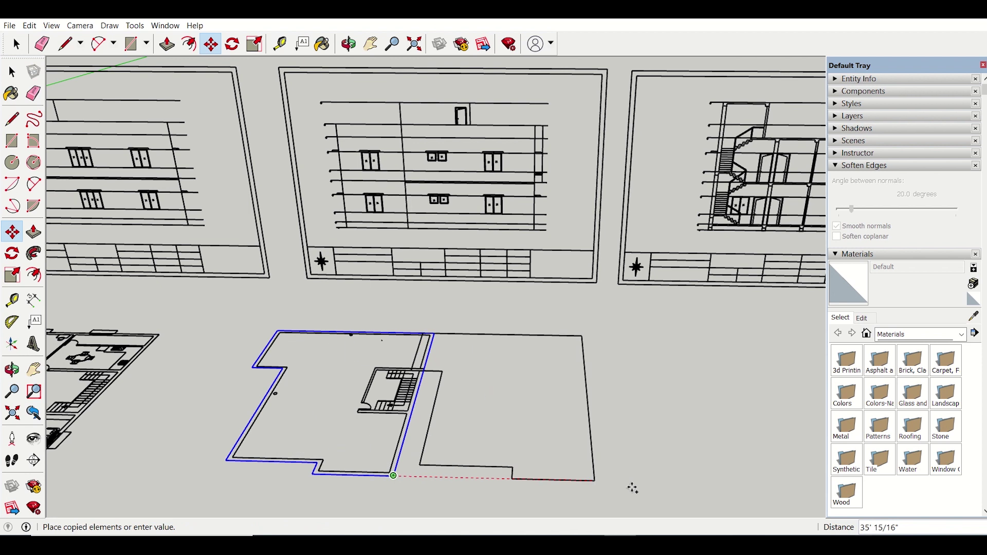
{"action": "left_click", "coordinate": [700, 486]}
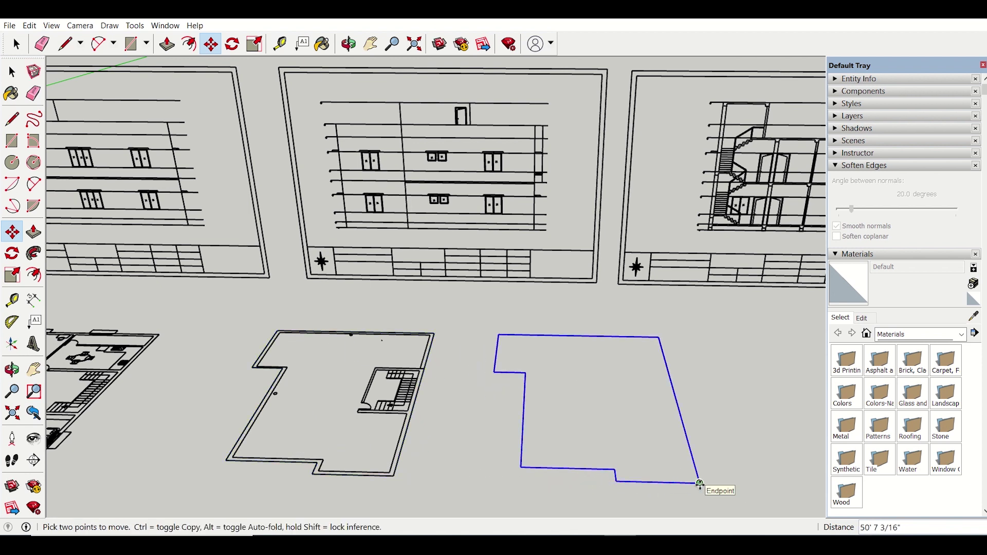
{"action": "scroll", "coordinate": [690, 414], "scroll_direction": "up", "scroll_amount": 2}
{"action": "scroll", "coordinate": [682, 443], "scroll_direction": "up", "scroll_amount": 2}
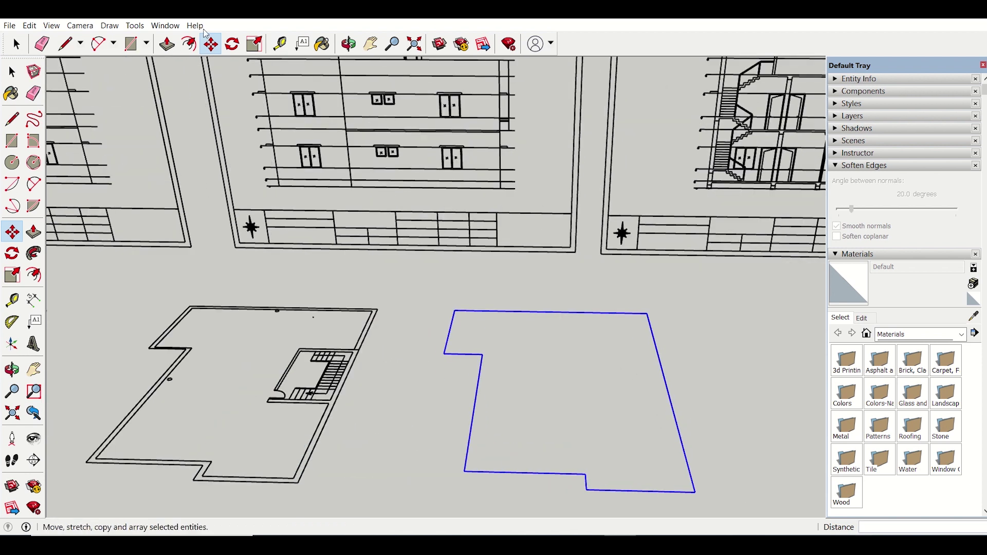
Step: Draw a line across the copy's top, left to right corner, to close it into a face
{"action": "left_click", "coordinate": [166, 43]}
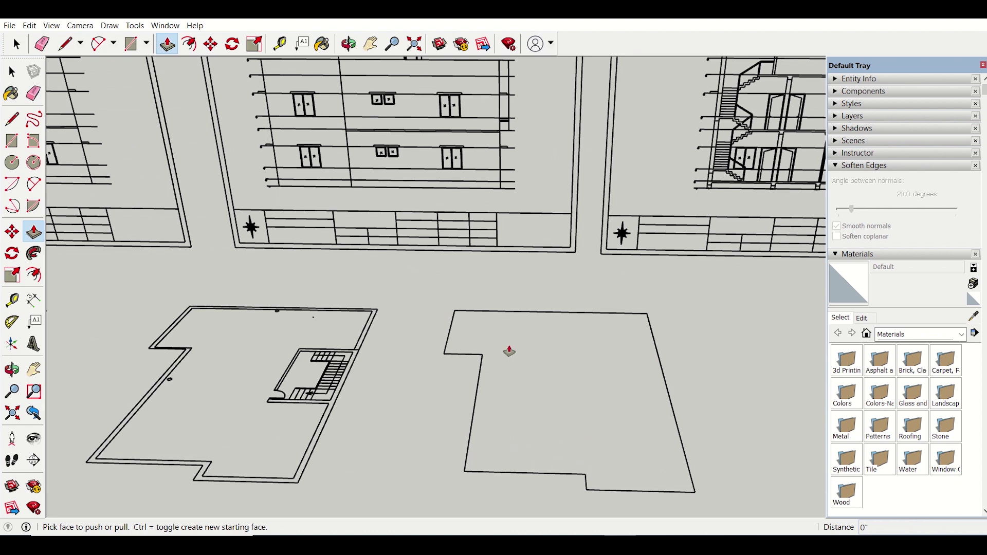
{"action": "left_click", "coordinate": [11, 119]}
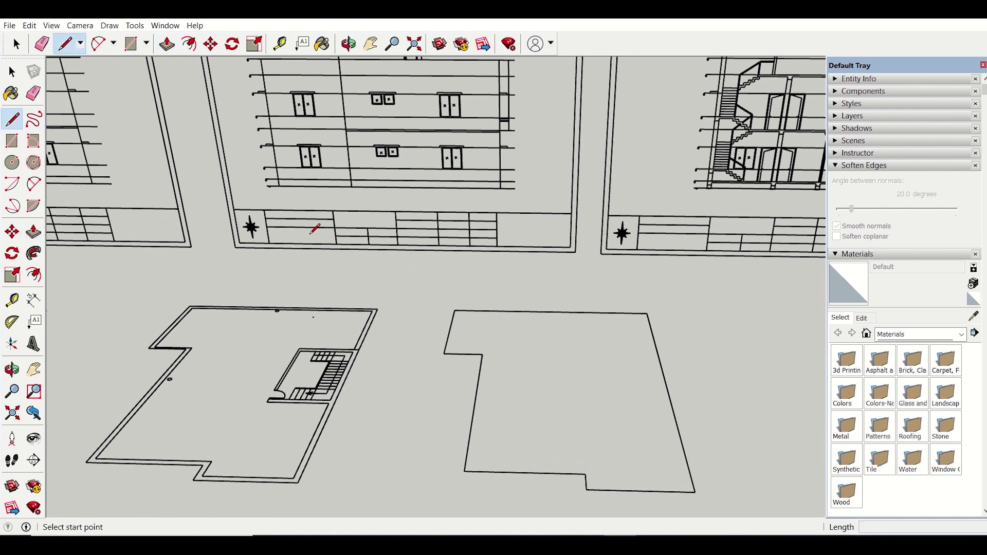
{"action": "left_click", "coordinate": [455, 310]}
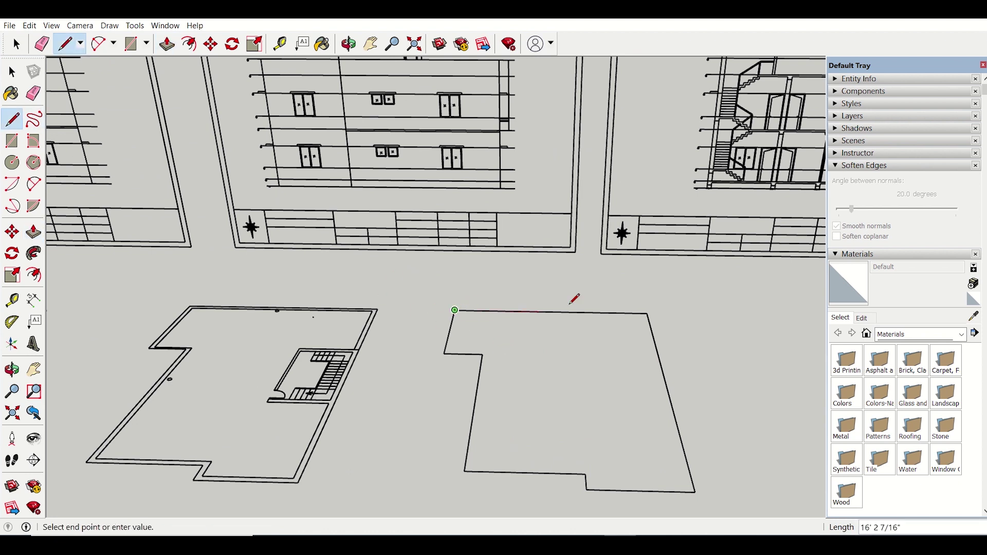
{"action": "left_click", "coordinate": [647, 313]}
{"action": "scroll", "coordinate": [648, 362], "scroll_direction": "up", "scroll_amount": 2}
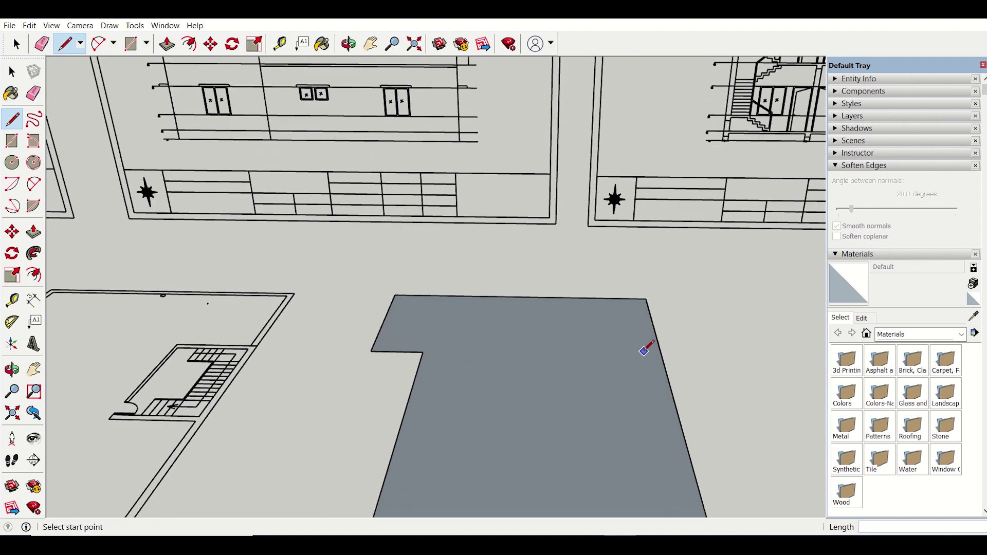
{"action": "scroll", "coordinate": [647, 362], "scroll_direction": "down", "scroll_amount": 3}
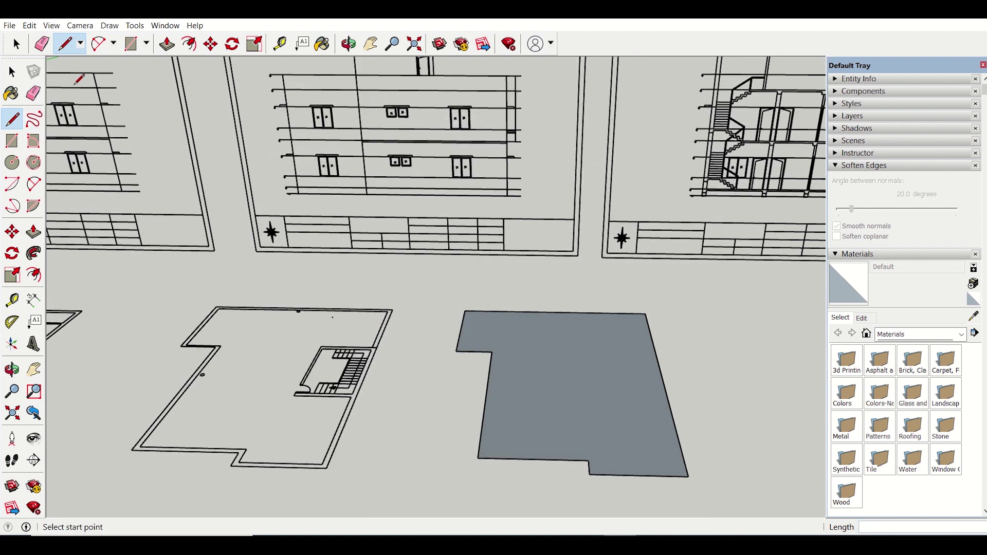
Step: Push/pull the face up 4" into a slab and window-select the whole slab
{"action": "left_click", "coordinate": [167, 44]}
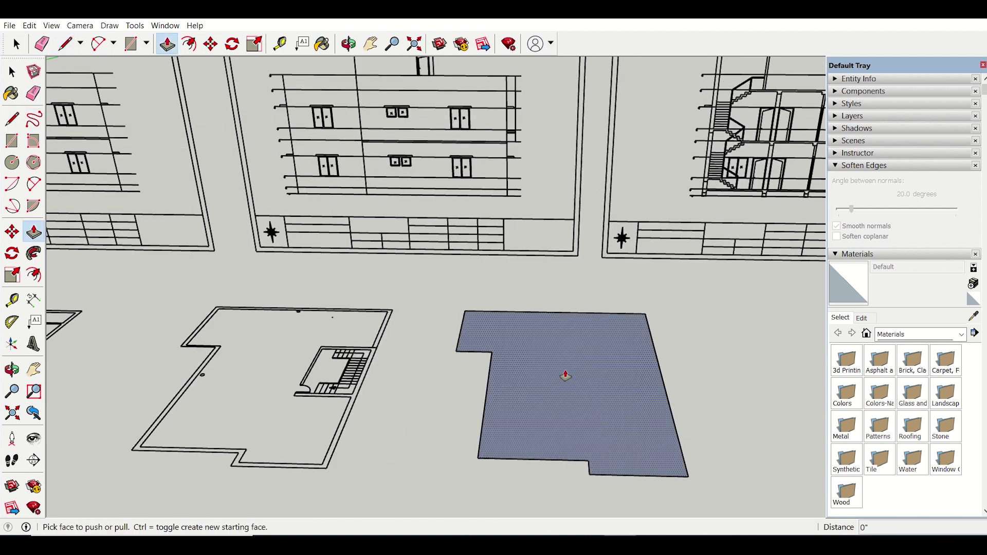
{"action": "left_click", "coordinate": [565, 377]}
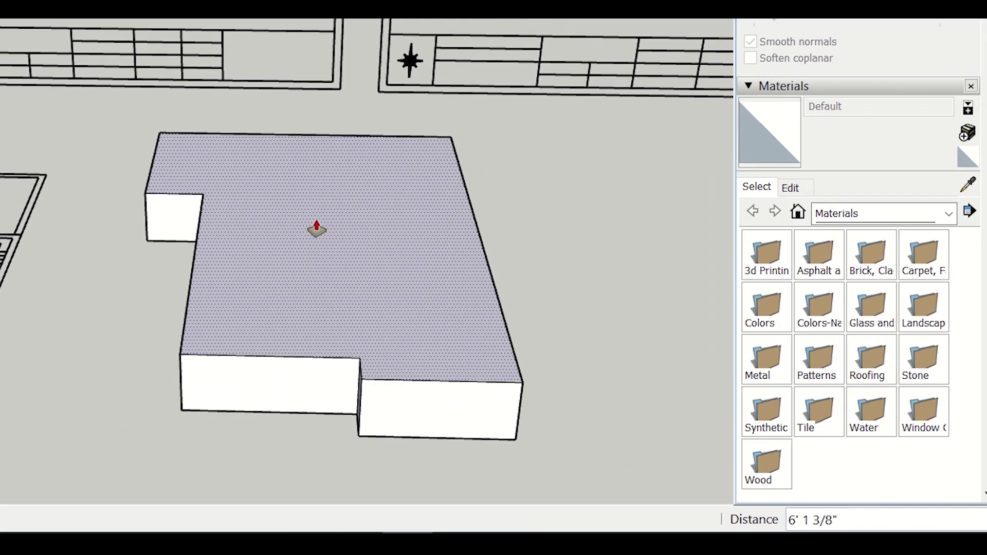
{"action": "type", "text": "4"}
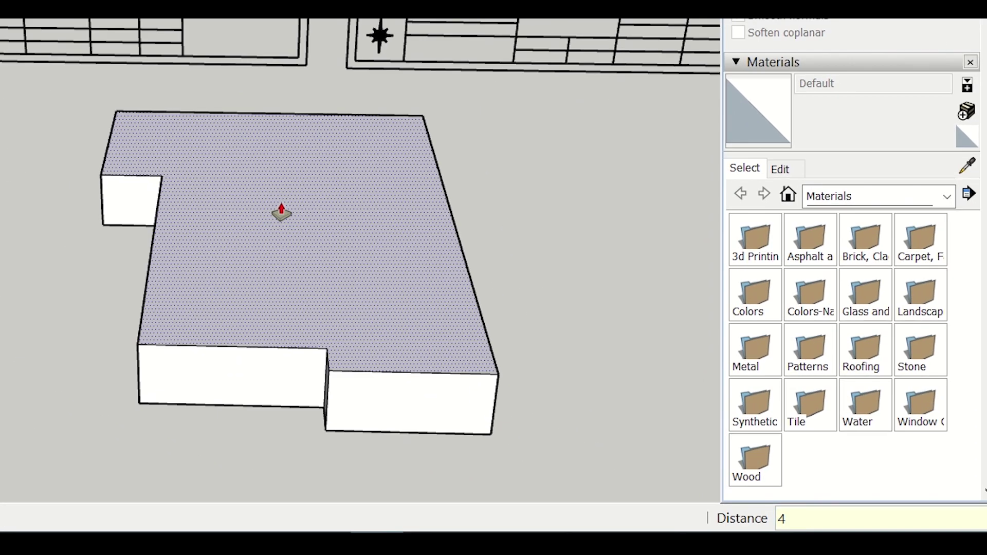
{"action": "type", "text": "\""}
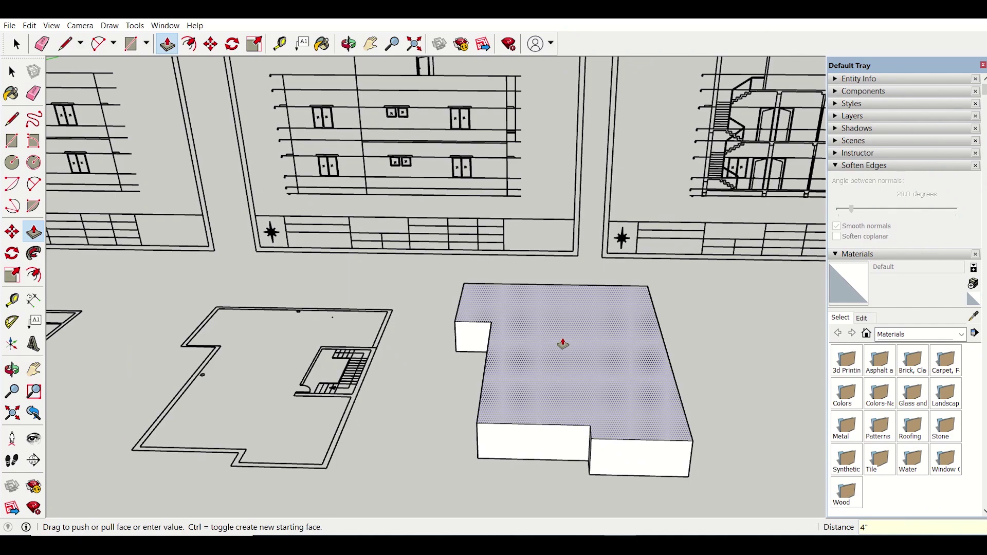
{"action": "key", "text": "Escape"}
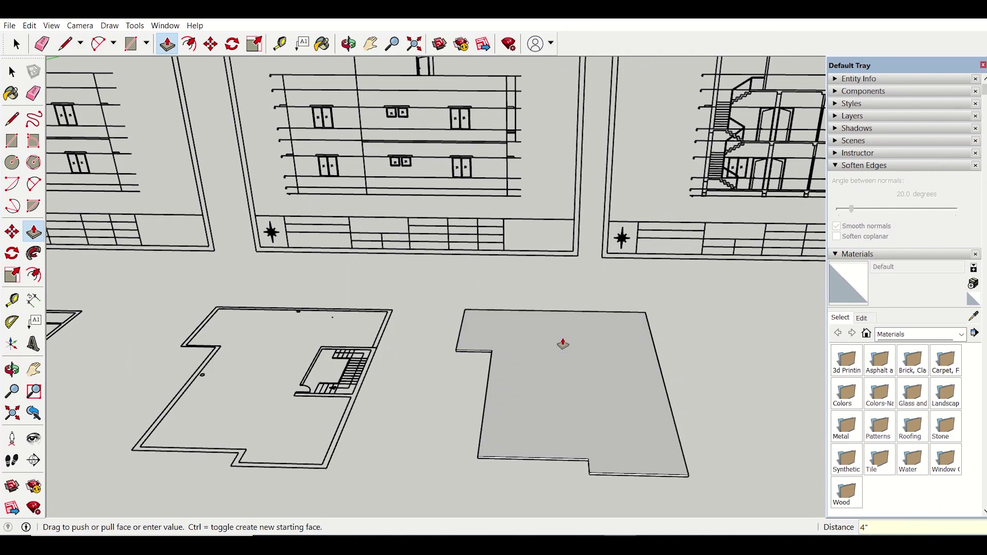
{"action": "middle_click_drag", "start_coordinate": [563, 343], "coordinate": [591, 341]}
{"action": "key", "text": "space"}
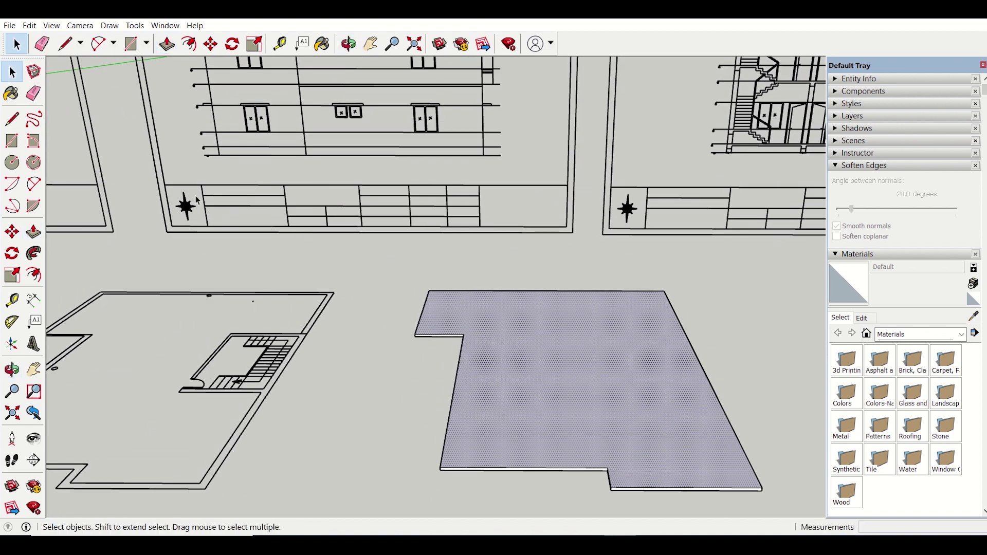
{"action": "scroll", "coordinate": [350, 347], "scroll_direction": "down", "scroll_amount": 3}
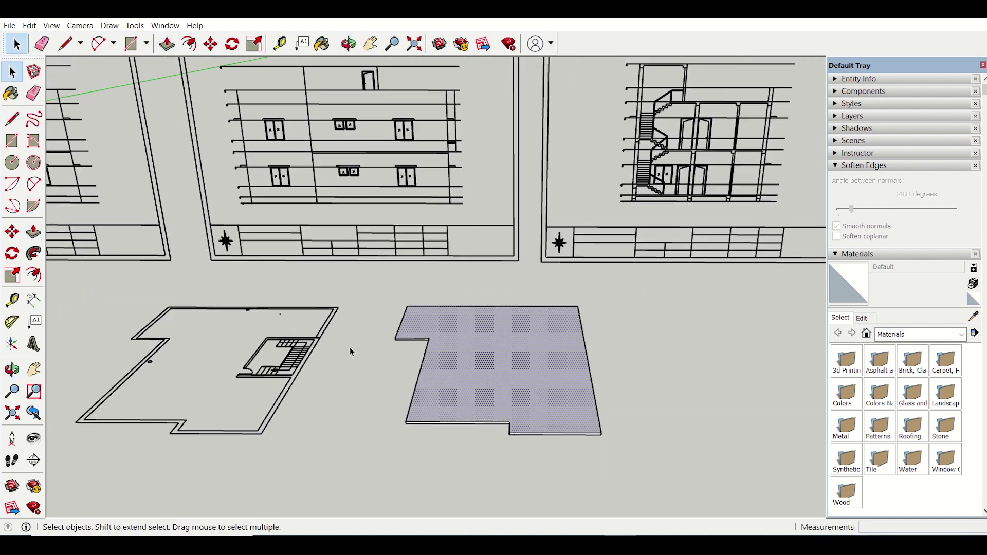
{"action": "left_click_drag", "start_coordinate": [394, 347], "coordinate": [614, 480]}
Step: Turn the selected slab into a component named 'Slab 1', then open it for editing
{"action": "right_click", "coordinate": [522, 364]}
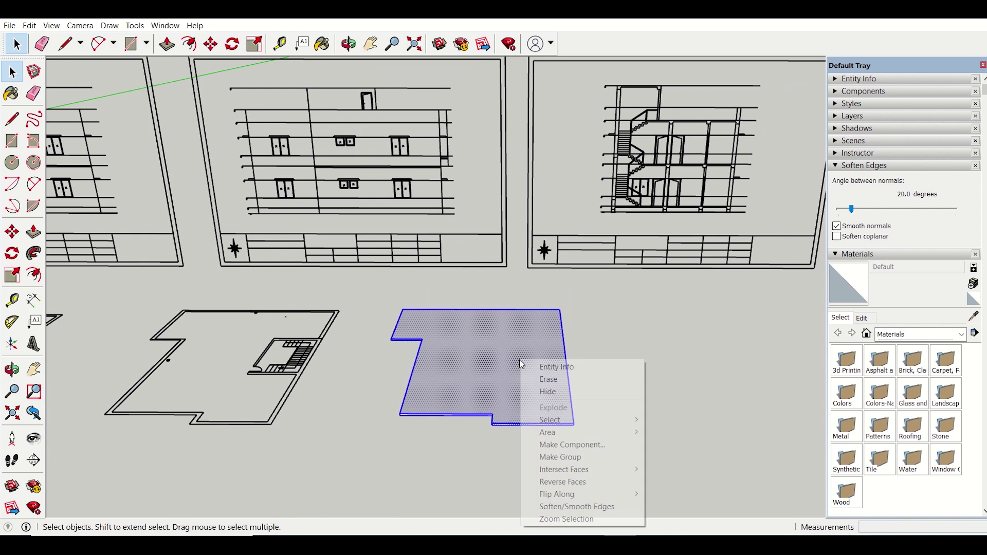
{"action": "left_click", "coordinate": [556, 449]}
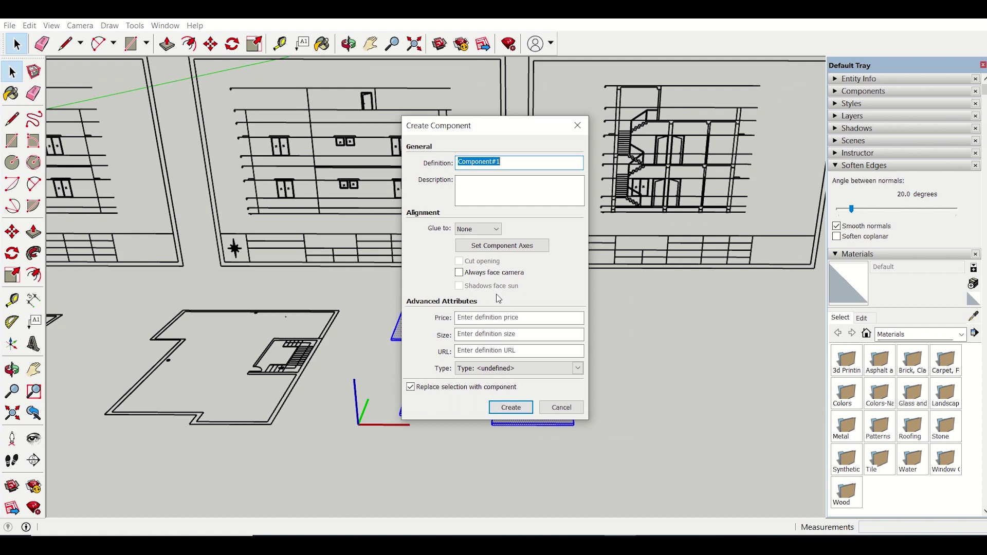
{"action": "type", "text": "Slab 1"}
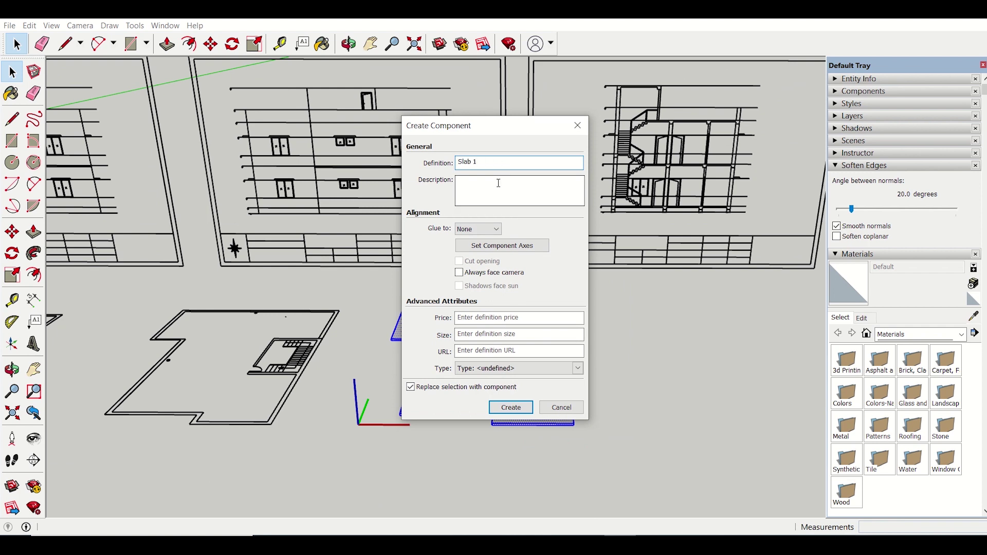
{"action": "left_click", "coordinate": [511, 407]}
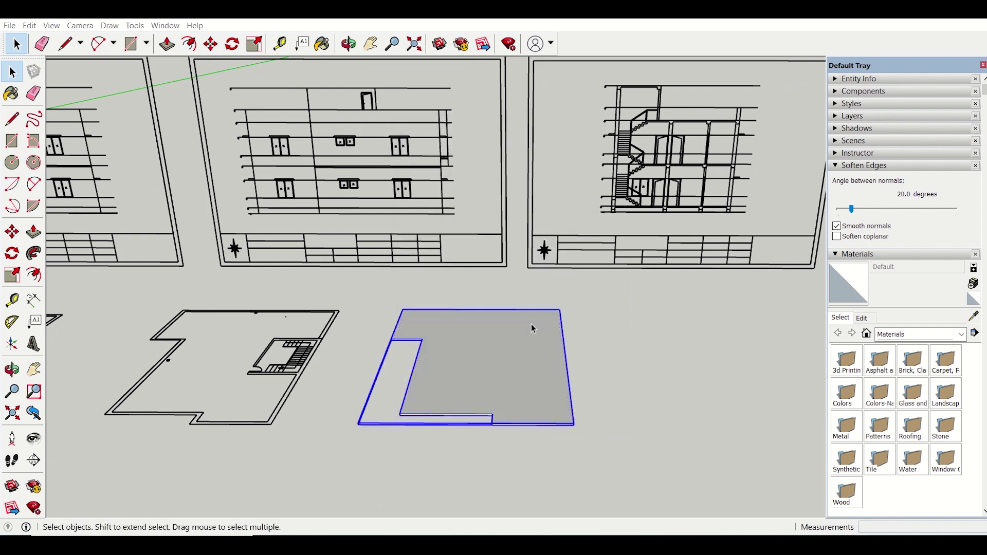
{"action": "scroll", "coordinate": [472, 398], "scroll_direction": "up", "scroll_amount": 5}
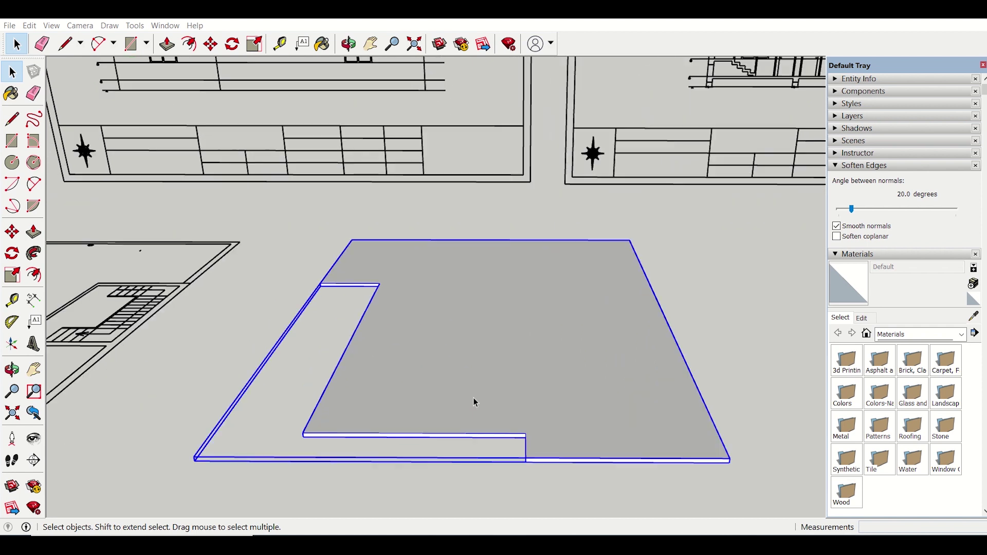
{"action": "scroll", "coordinate": [472, 398], "scroll_direction": "down", "scroll_amount": 2}
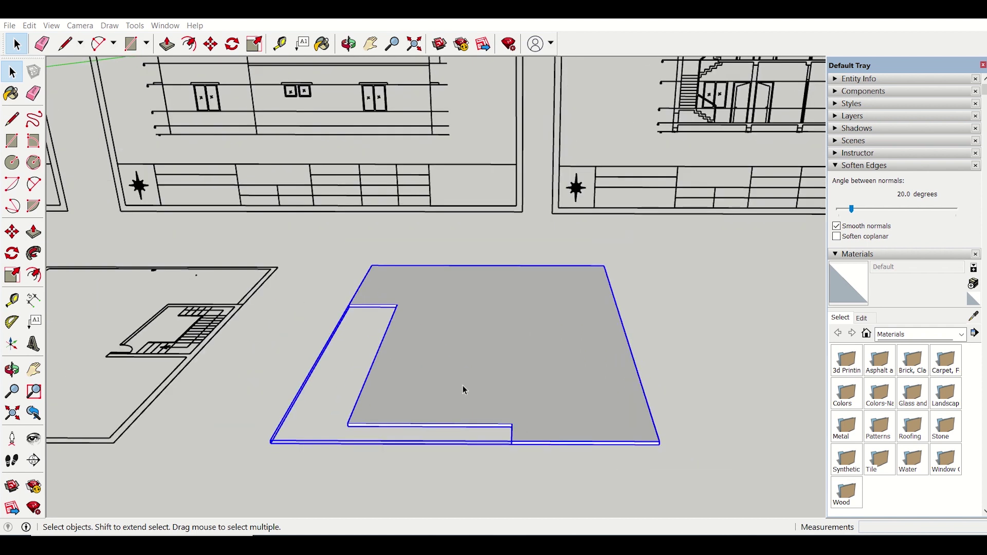
{"action": "double_click", "coordinate": [465, 390]}
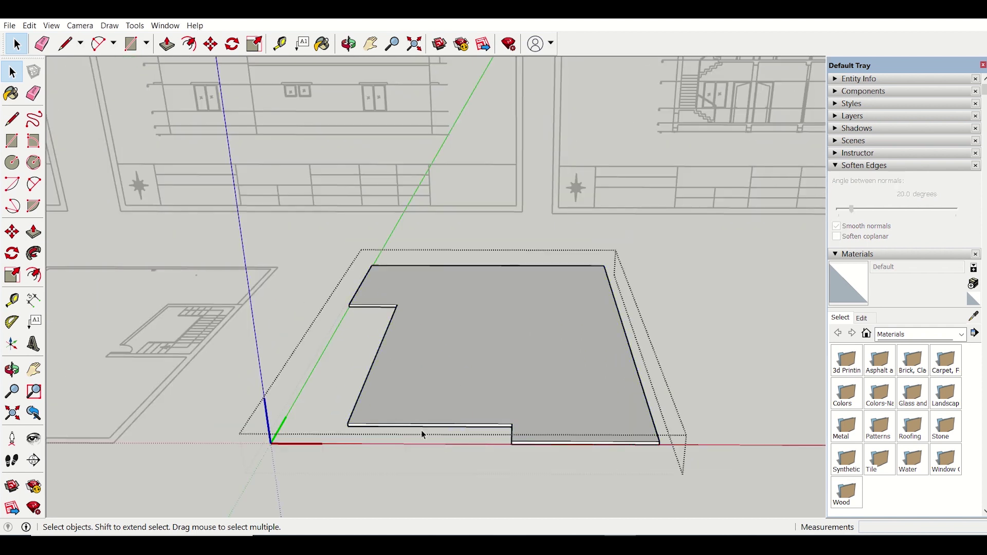
{"action": "scroll", "coordinate": [454, 396], "scroll_direction": "down", "scroll_amount": 2}
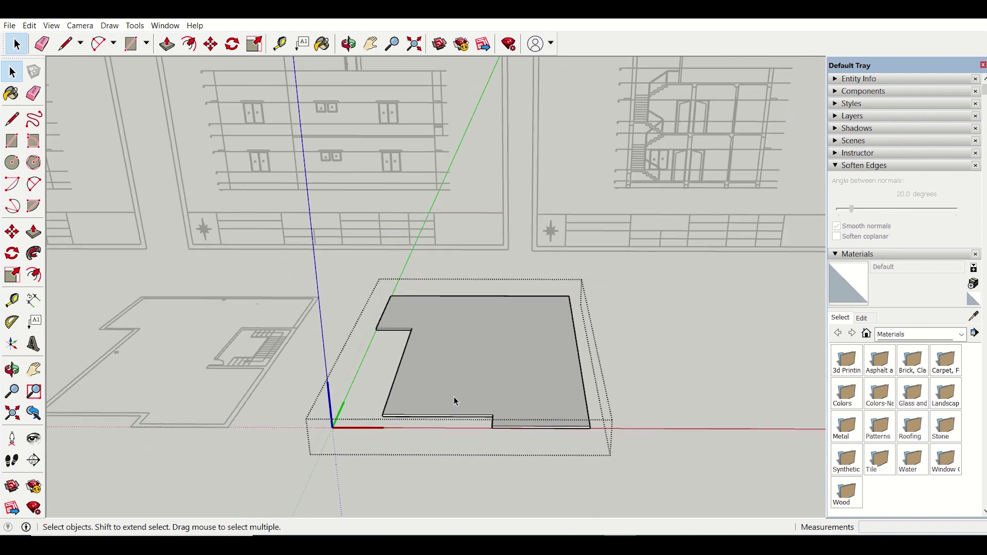
Step: Leave component editing, select Slab 1 and pick it up by its corner with Move
{"action": "left_click", "coordinate": [284, 422]}
{"action": "left_click_drag", "start_coordinate": [381, 278], "coordinate": [565, 424]}
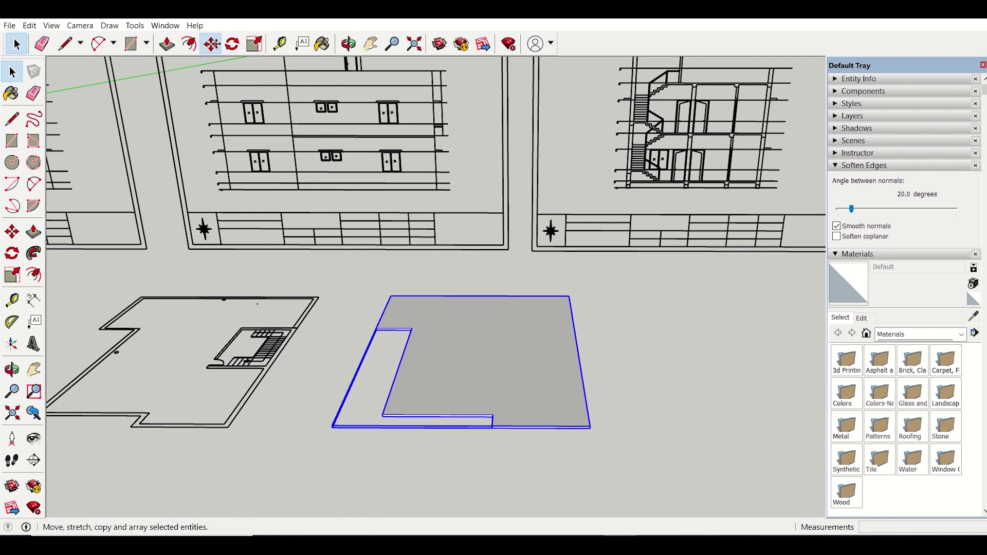
{"action": "left_click", "coordinate": [211, 44]}
{"action": "scroll", "coordinate": [591, 435], "scroll_direction": "up", "scroll_amount": 10}
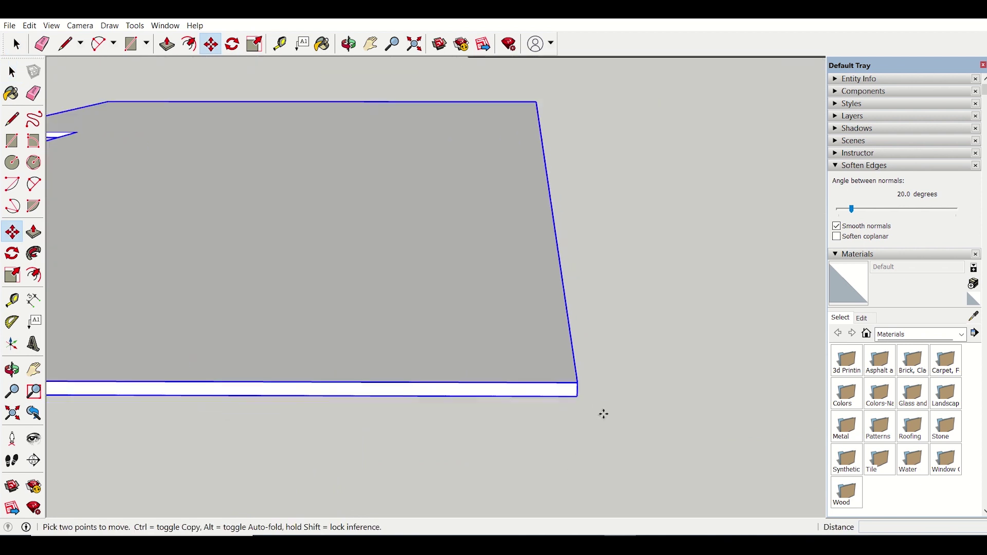
{"action": "left_click", "coordinate": [575, 394]}
{"action": "scroll", "coordinate": [422, 288], "scroll_direction": "down", "scroll_amount": 6}
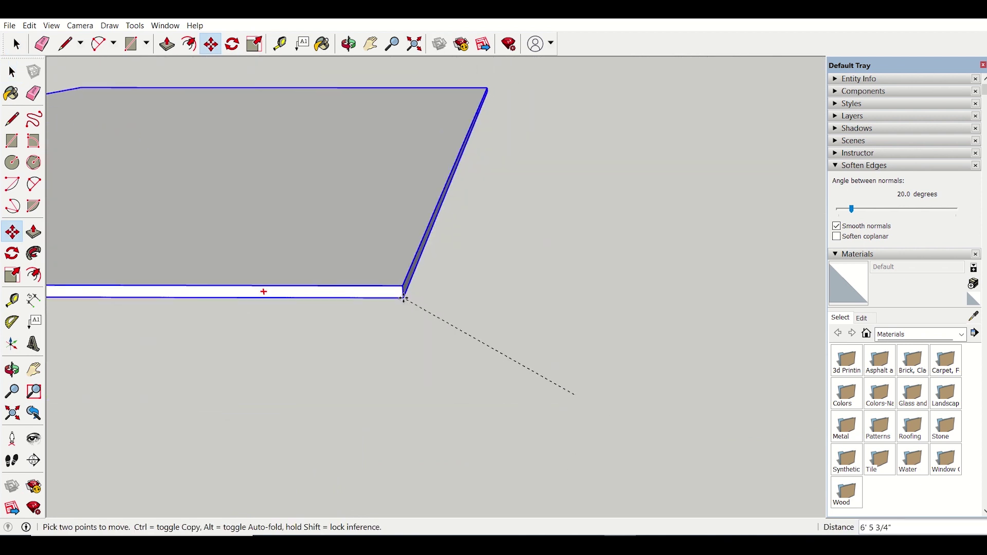
Step: Carry the slab over to the ground-floor walls and drop it on the wall-top corner
{"action": "scroll", "coordinate": [439, 282], "scroll_direction": "down", "scroll_amount": 5}
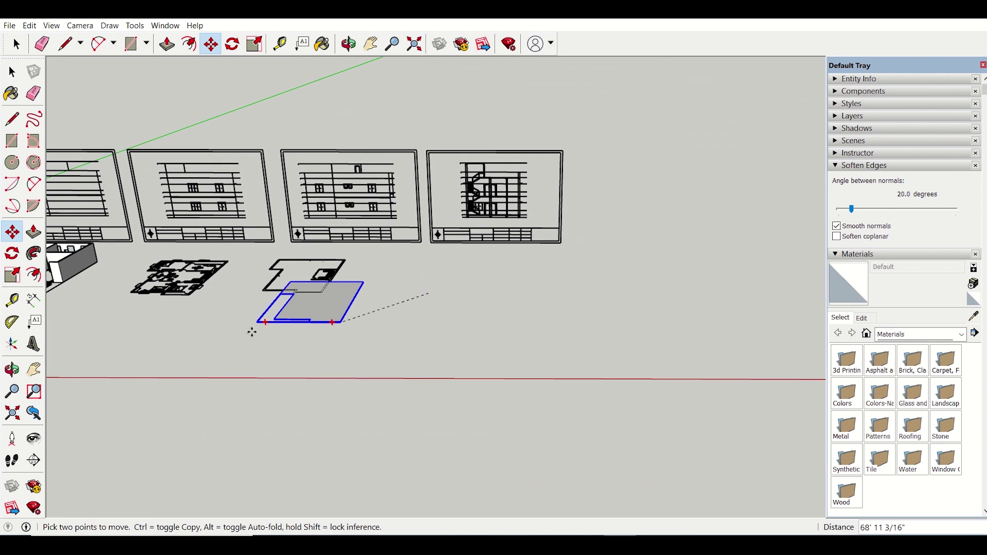
{"action": "middle_click_drag", "start_coordinate": [249, 330], "coordinate": [368, 352]}
{"action": "left_click", "coordinate": [370, 44]}
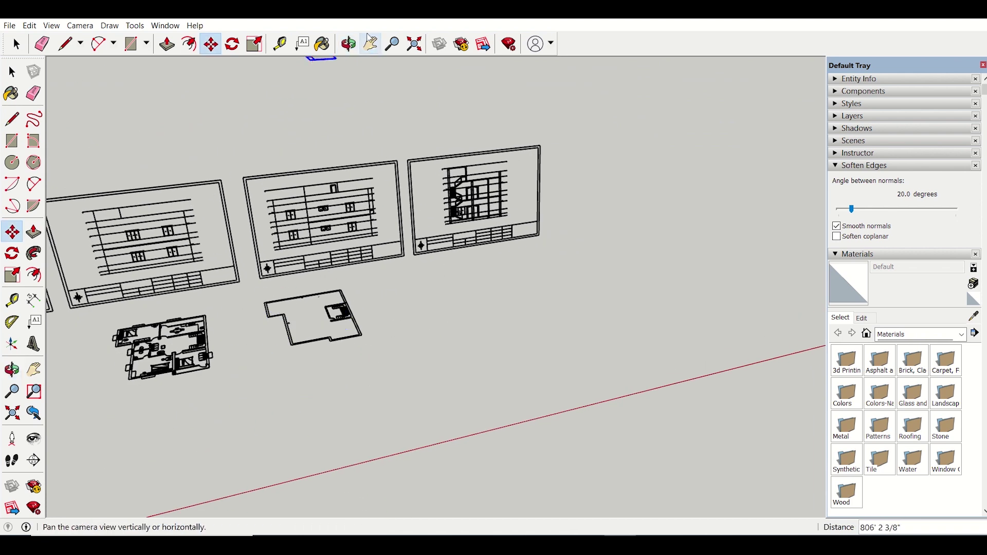
{"action": "left_click_drag", "start_coordinate": [290, 306], "coordinate": [511, 249]}
{"action": "scroll", "coordinate": [566, 248], "scroll_direction": "up", "scroll_amount": 3}
{"action": "key", "text": "Escape"}
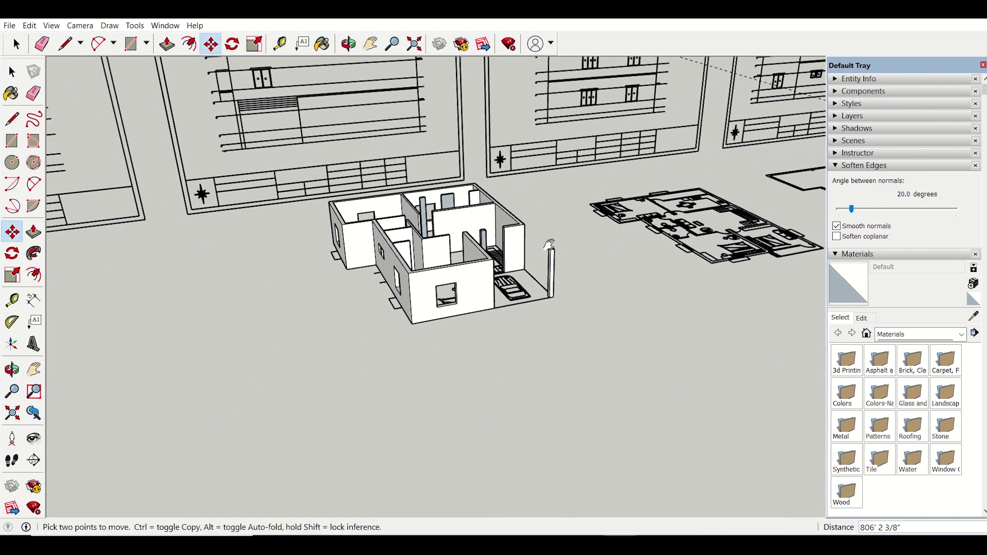
{"action": "scroll", "coordinate": [576, 272], "scroll_direction": "up", "scroll_amount": 4}
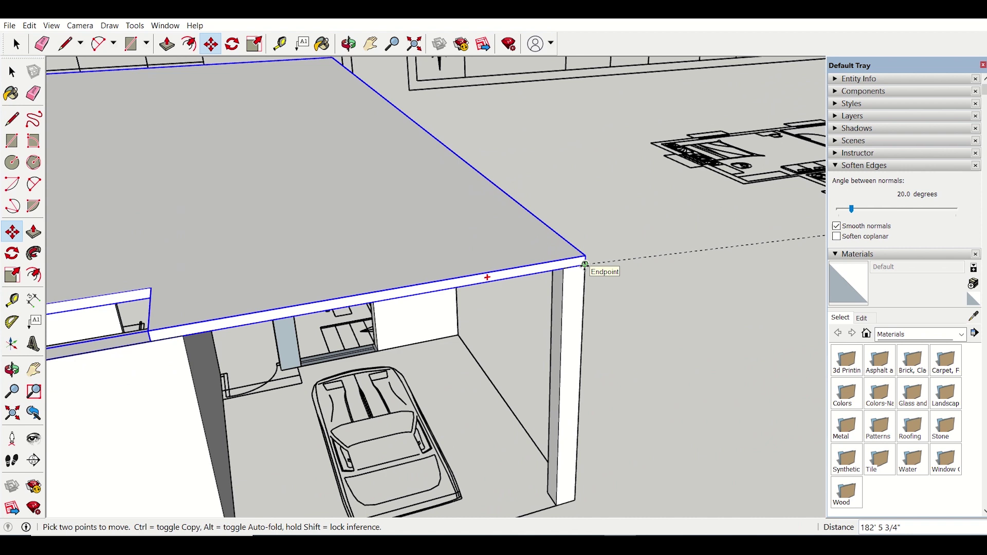
{"action": "left_click", "coordinate": [585, 265]}
{"action": "scroll", "coordinate": [586, 257], "scroll_direction": "down", "scroll_amount": 3}
{"action": "scroll", "coordinate": [586, 254], "scroll_direction": "down", "scroll_amount": 2}
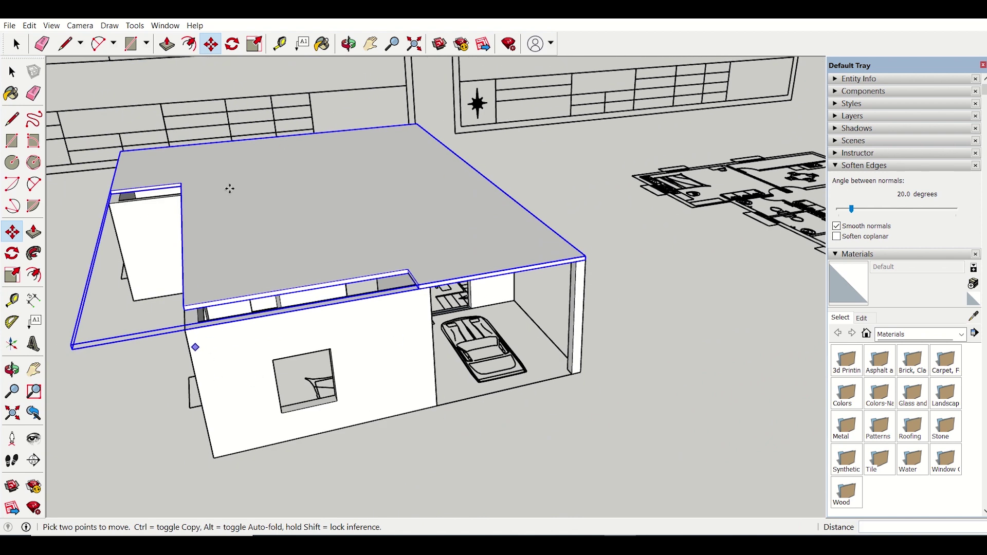
Step: Deselect, orbit around the house, and reselect the slab resting on the walls
{"action": "left_click", "coordinate": [12, 72]}
{"action": "left_click_drag", "start_coordinate": [126, 414], "coordinate": [202, 390]}
{"action": "middle_click_drag", "start_coordinate": [202, 391], "coordinate": [515, 349]}
{"action": "key", "text": "space"}
{"action": "left_click", "coordinate": [456, 308]}
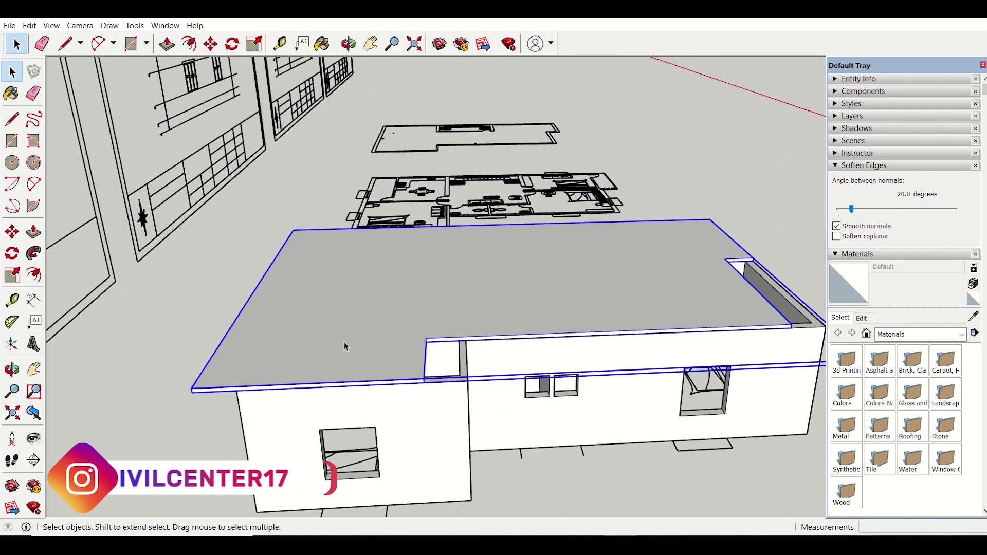
Step: Start moving the slab from its front notch corner, orbiting to view the house from above
{"action": "left_click", "coordinate": [211, 44]}
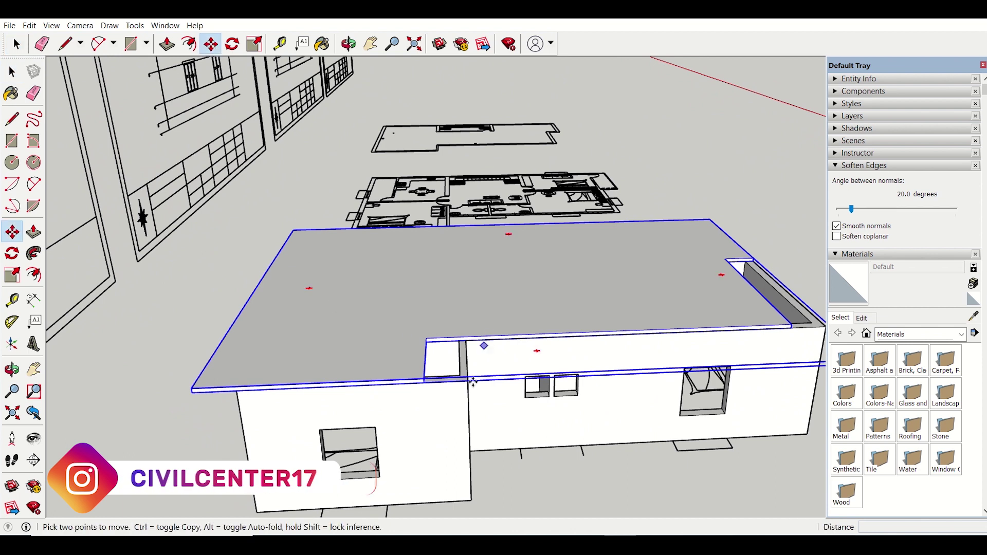
{"action": "scroll", "coordinate": [473, 381], "scroll_direction": "up", "scroll_amount": 5}
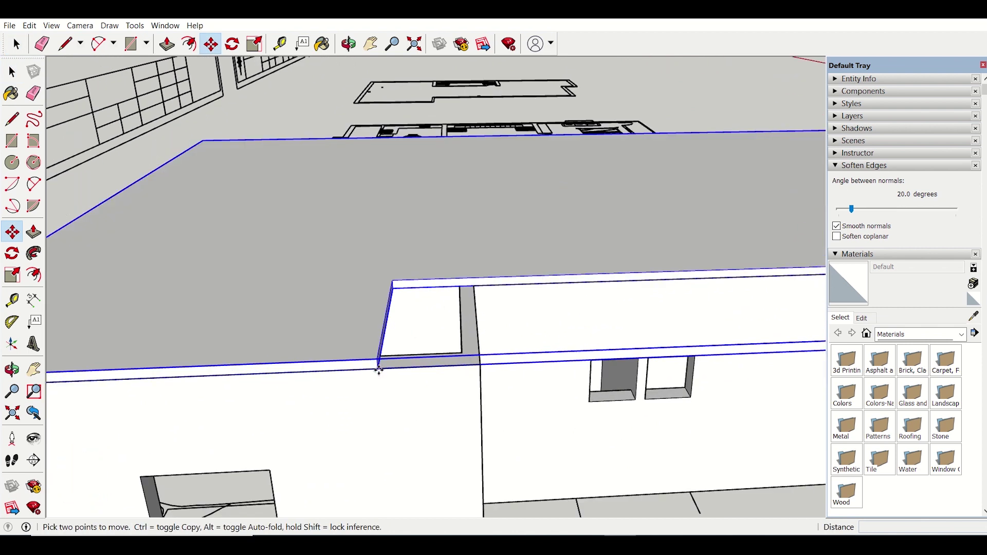
{"action": "left_click", "coordinate": [379, 370]}
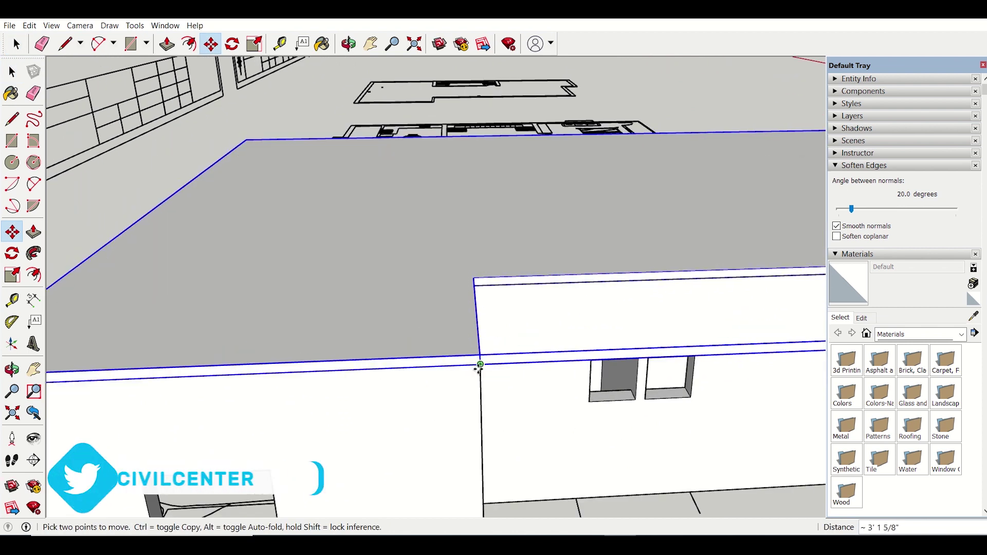
{"action": "scroll", "coordinate": [479, 368], "scroll_direction": "down", "scroll_amount": 8}
{"action": "middle_click_drag", "start_coordinate": [653, 403], "coordinate": [708, 353]}
{"action": "middle_click_drag", "start_coordinate": [577, 375], "coordinate": [718, 329]}
{"action": "scroll", "coordinate": [676, 323], "scroll_direction": "down", "scroll_amount": 3}
{"action": "scroll", "coordinate": [718, 328], "scroll_direction": "up", "scroll_amount": 4}
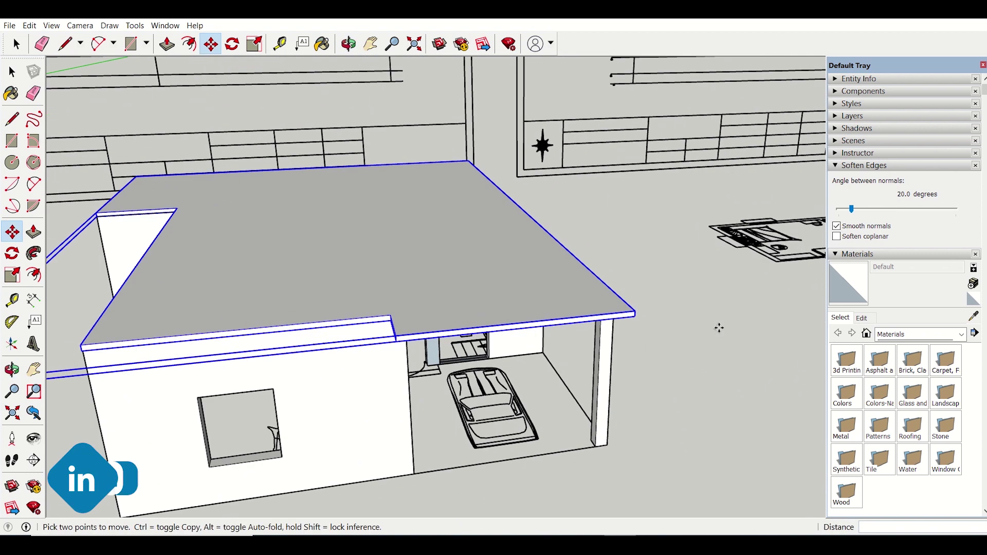
{"action": "scroll", "coordinate": [718, 328], "scroll_direction": "down", "scroll_amount": 2}
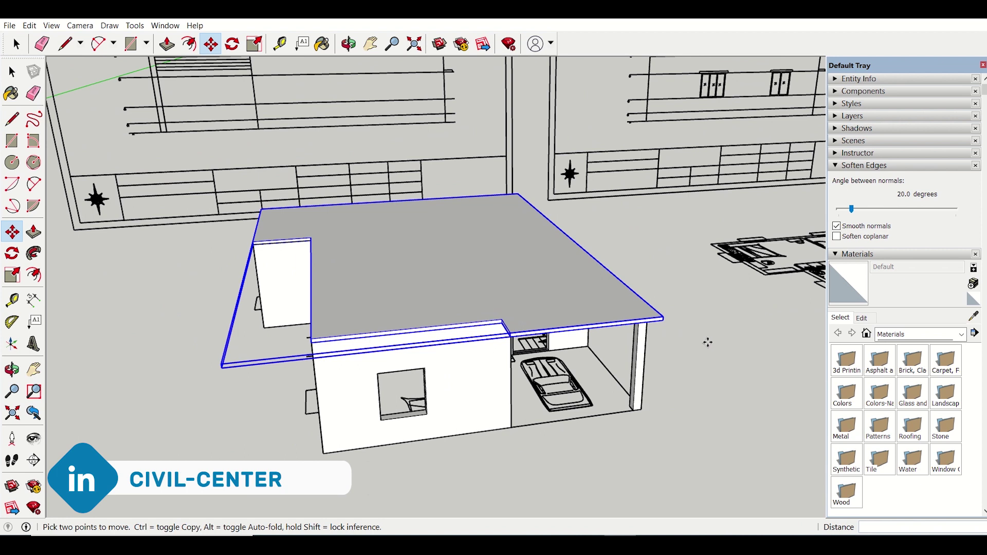
{"action": "middle_click_drag", "start_coordinate": [708, 342], "coordinate": [520, 363]}
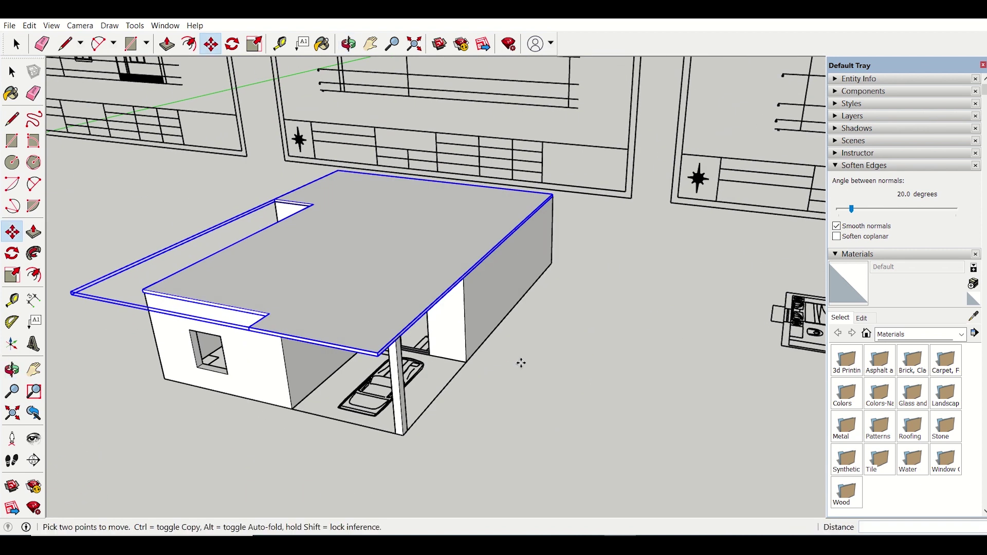
{"action": "scroll", "coordinate": [520, 363], "scroll_direction": "down", "scroll_amount": 3}
{"action": "scroll", "coordinate": [698, 388], "scroll_direction": "up", "scroll_amount": 4}
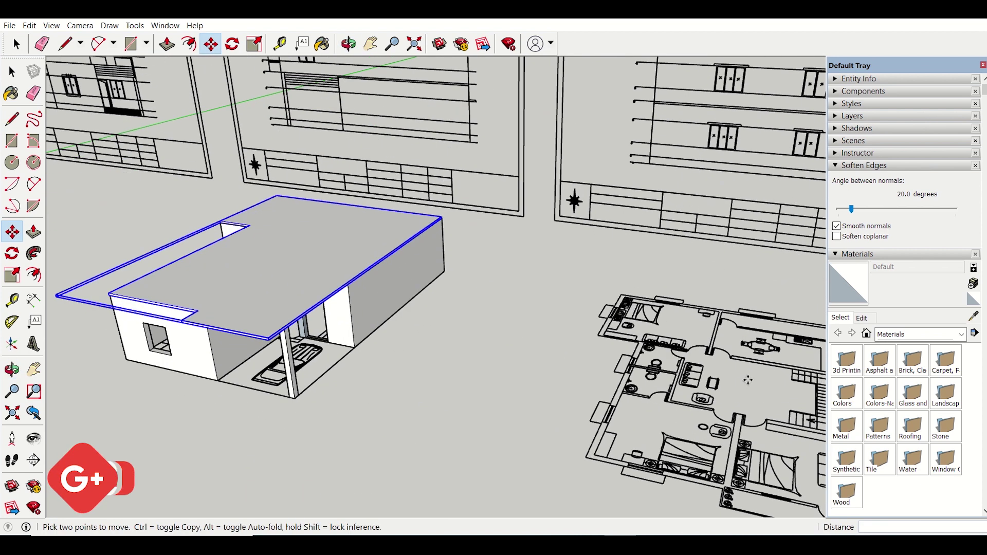
{"action": "scroll", "coordinate": [748, 380], "scroll_direction": "up", "scroll_amount": 2}
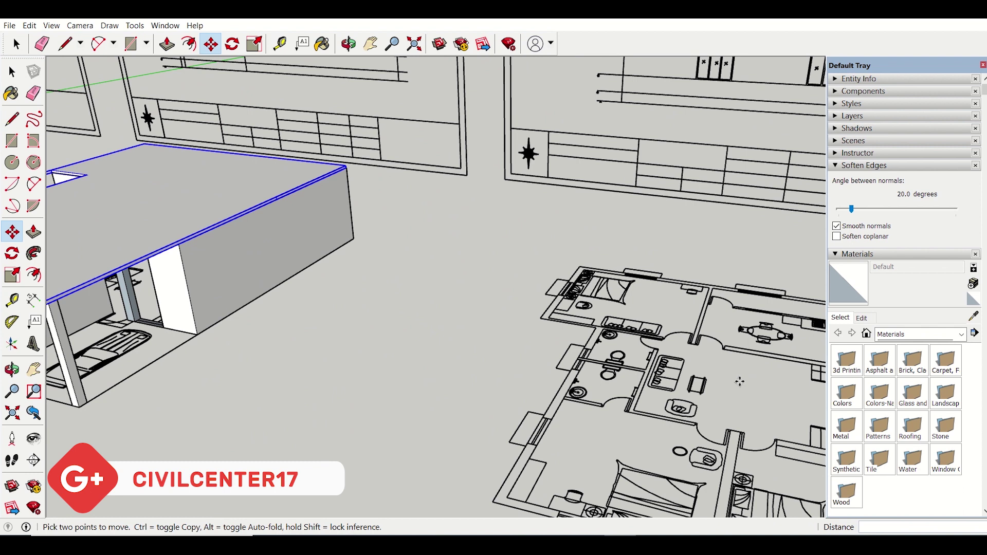
{"action": "scroll", "coordinate": [408, 349], "scroll_direction": "down", "scroll_amount": 4}
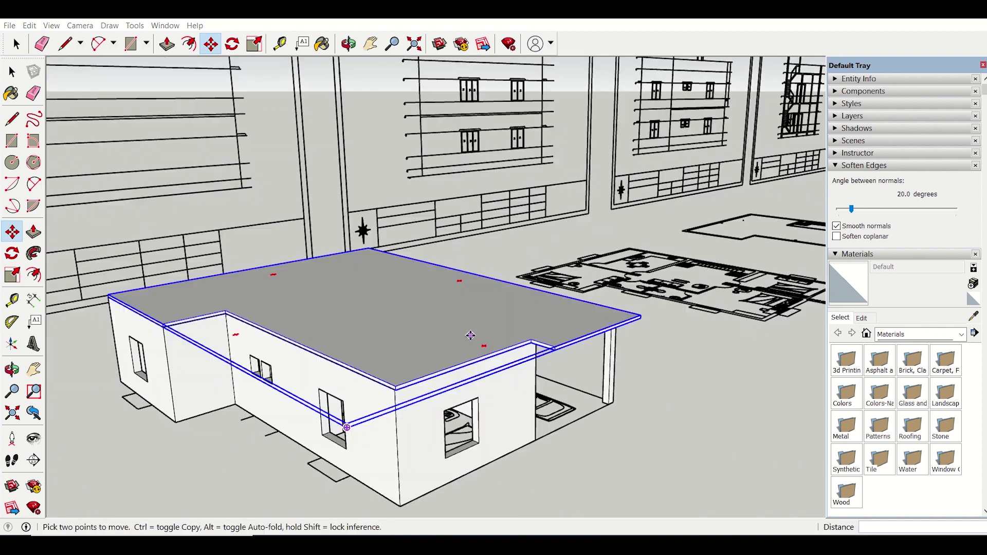
{"action": "mouse_move", "coordinate": [408, 349]}
{"action": "middle_mouse_down"}
{"action": "mouse_move", "coordinate": [462, 406]}
{"action": "mouse_move", "coordinate": [452, 397]}
{"action": "mouse_move", "coordinate": [329, 425]}
{"action": "middle_mouse_up"}
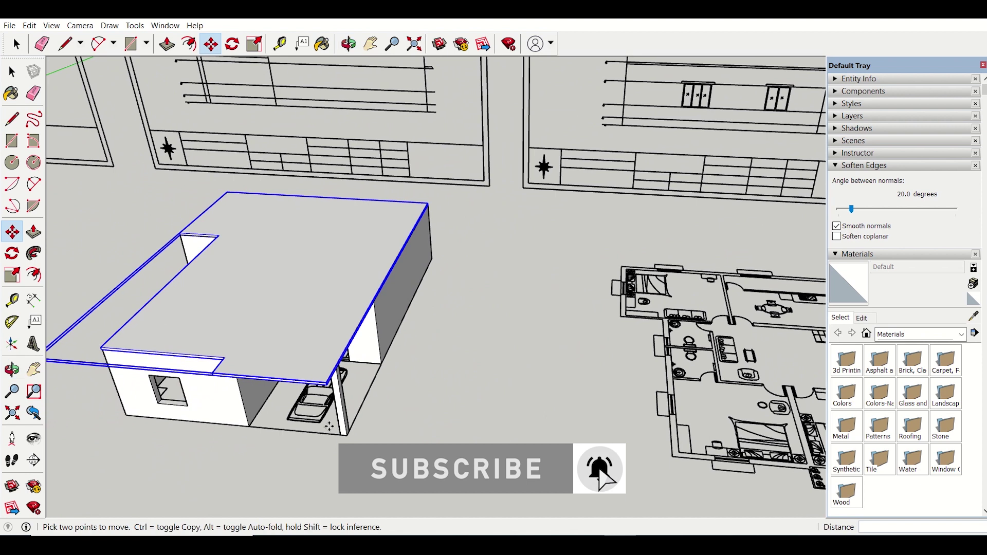